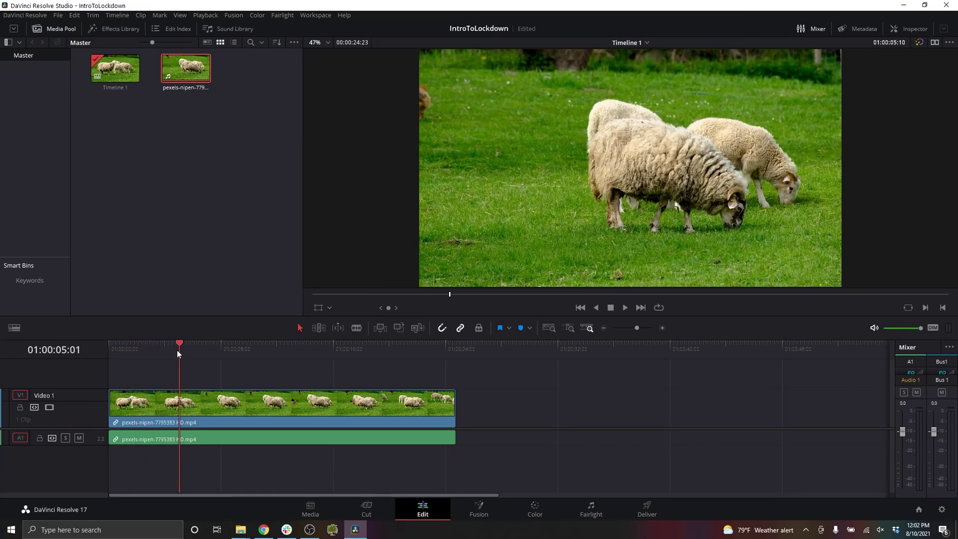
Blade the sheep clip at 01:00:02:17 and 01:00:04:20.
{"action": "key", "text": "b"}
{"action": "left_click", "coordinate": [144, 403]}
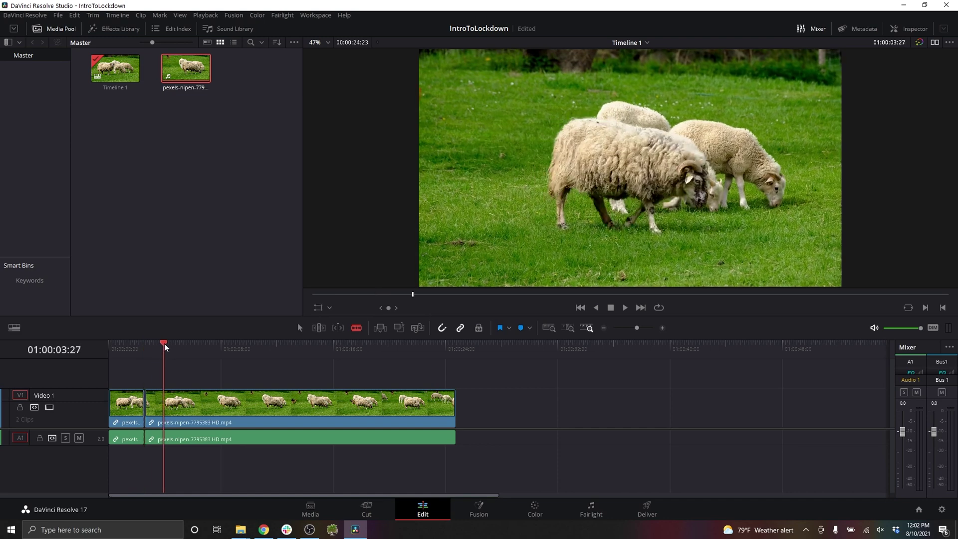
{"action": "left_click", "coordinate": [174, 399]}
Turn the short middle piece into Fusion Clip 1 and open it in Fusion.
{"action": "key", "text": "a"}
{"action": "left_click", "coordinate": [162, 398]}
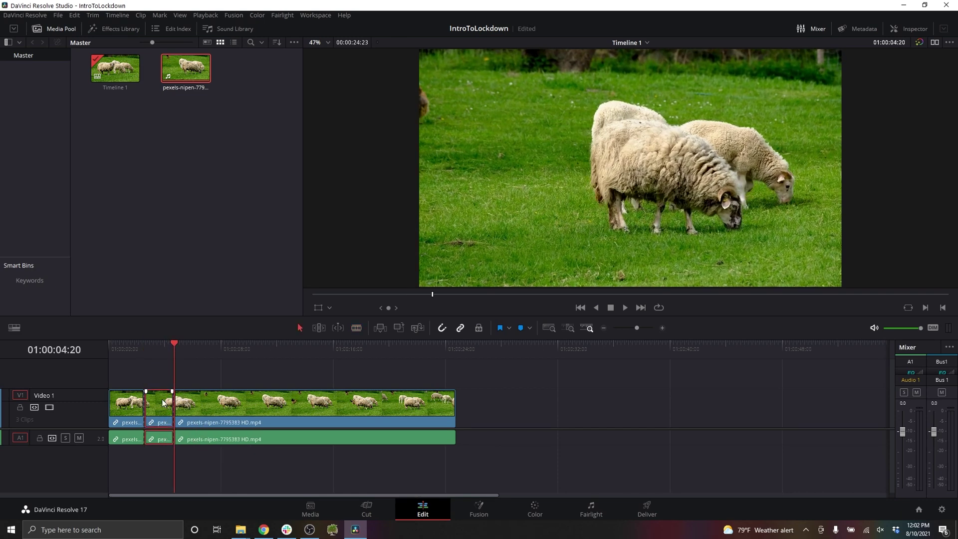
{"action": "right_click", "coordinate": [161, 399]}
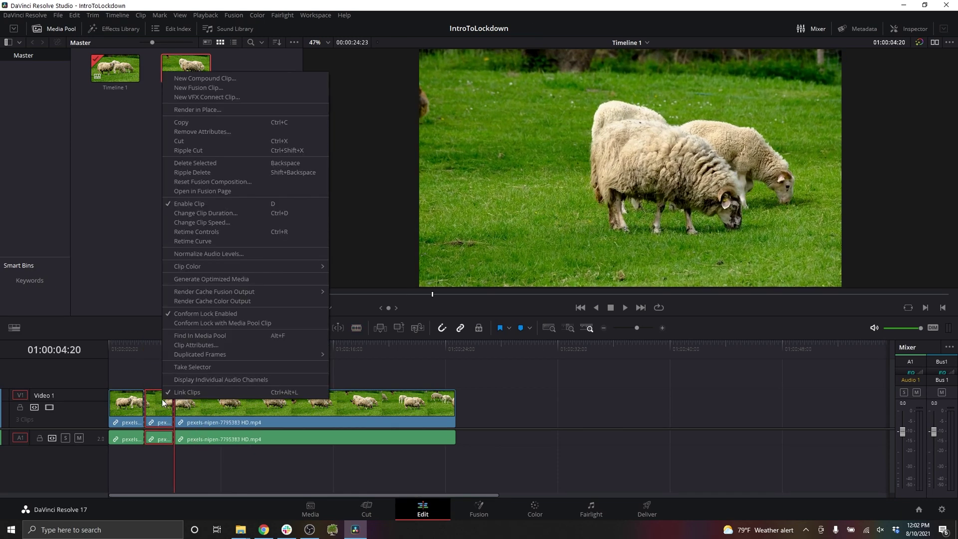
{"action": "left_click", "coordinate": [211, 88]}
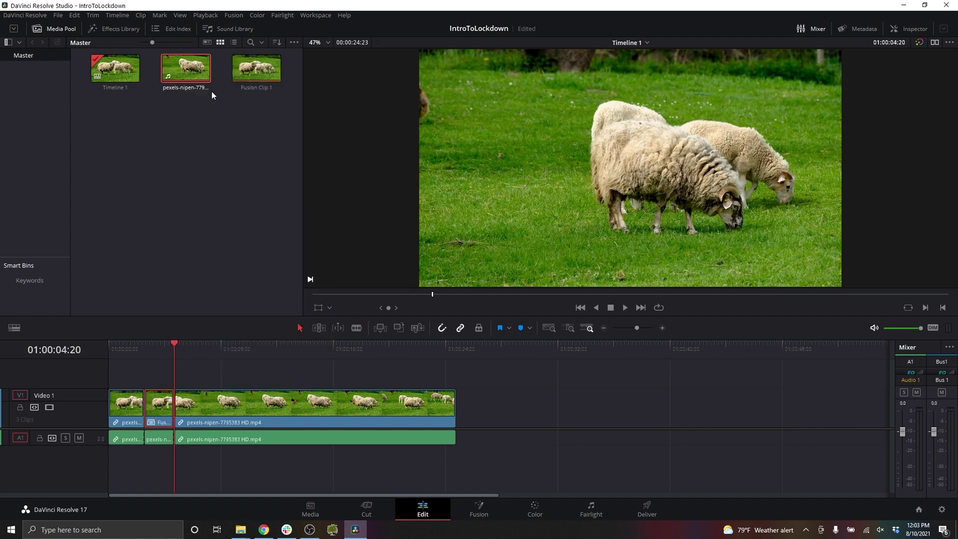
{"action": "left_click", "coordinate": [164, 344]}
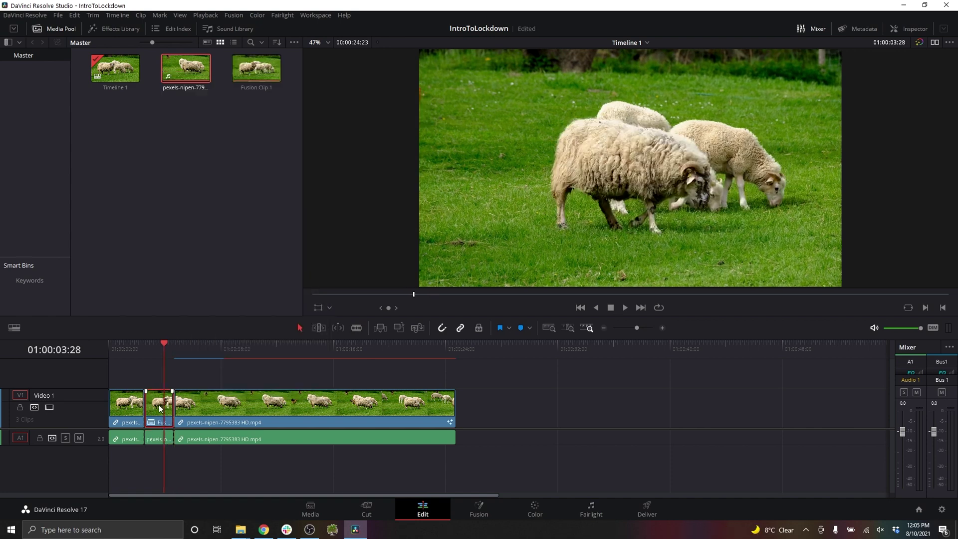
{"action": "left_click", "coordinate": [477, 511]}
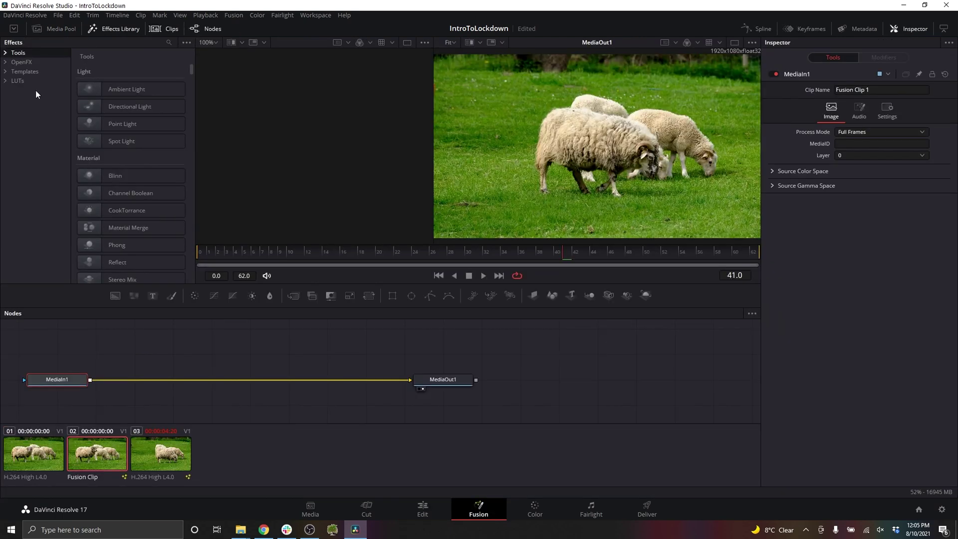
Insert the Vranos Lockdown OpenFX effect between MediaIn1 and MediaOut1.
{"action": "left_click", "coordinate": [27, 61]}
{"action": "scroll", "coordinate": [157, 179], "scroll_direction": "down", "scroll_amount": 10}
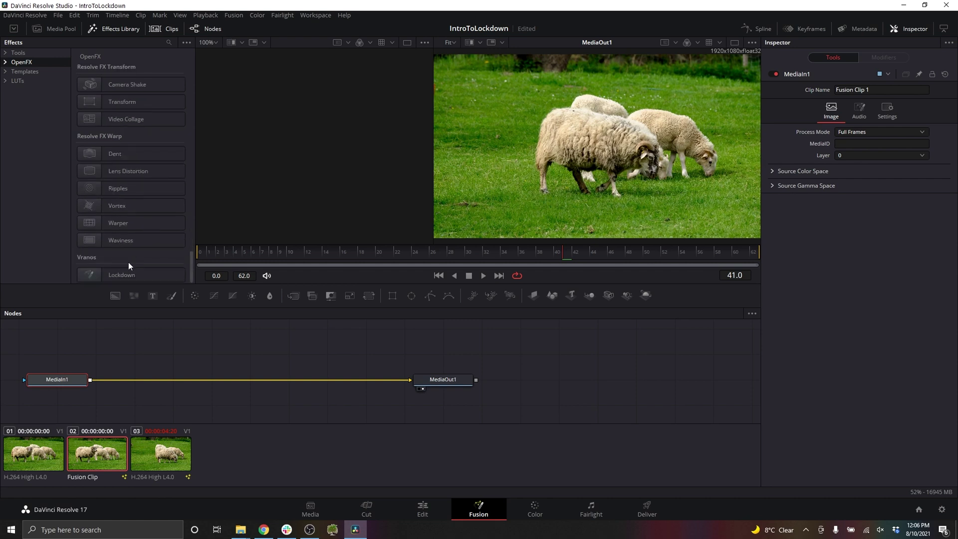
{"action": "left_click_drag", "start_coordinate": [124, 277], "coordinate": [245, 379]}
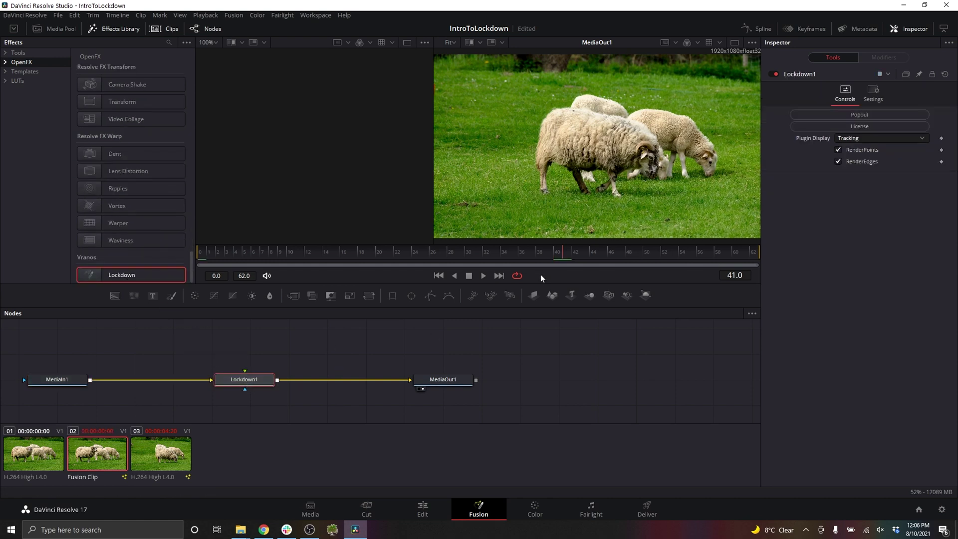
Pop Lockdown out into its own window and show its disk cache settings.
{"action": "left_click", "coordinate": [827, 116]}
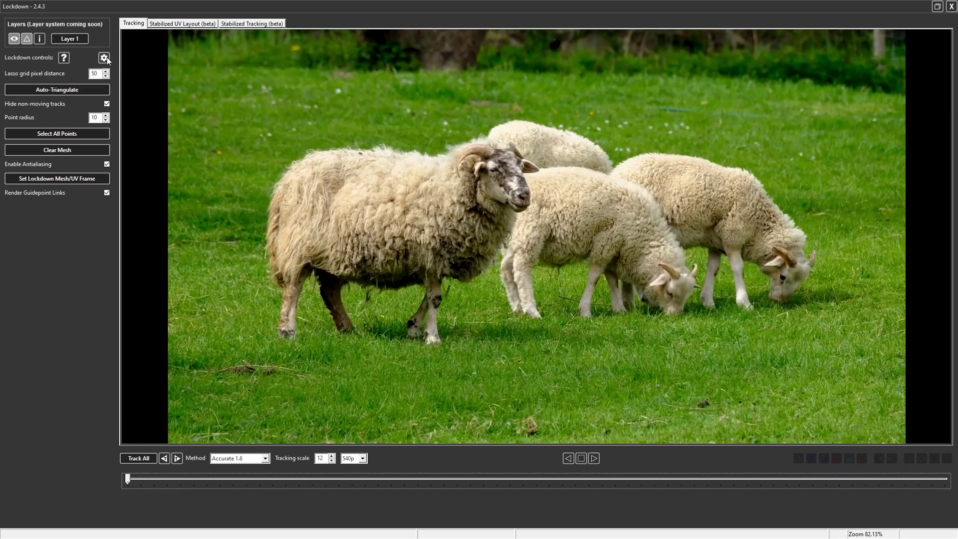
{"action": "left_click", "coordinate": [104, 58]}
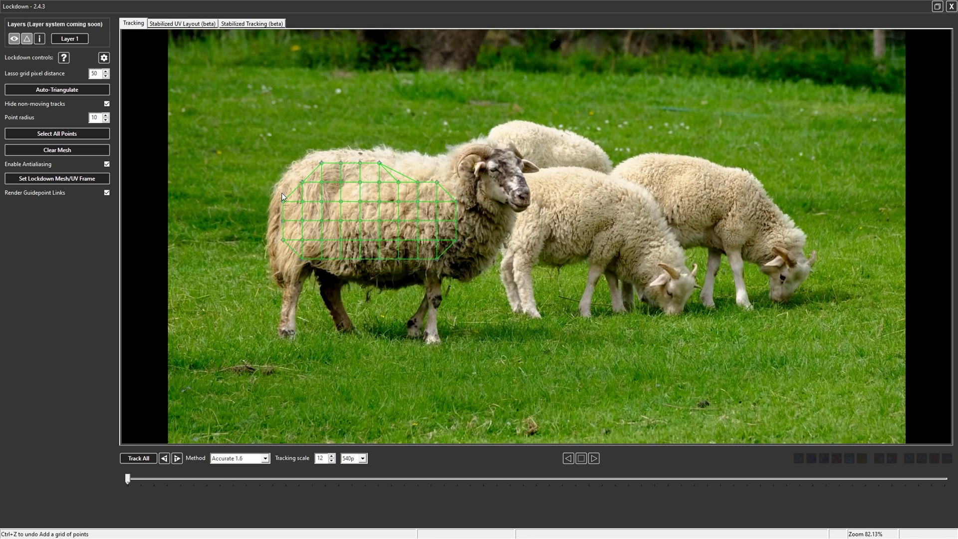
Track the fleece point grid through all frames using the Extremely Accurate method.
{"action": "left_click", "coordinate": [265, 459]}
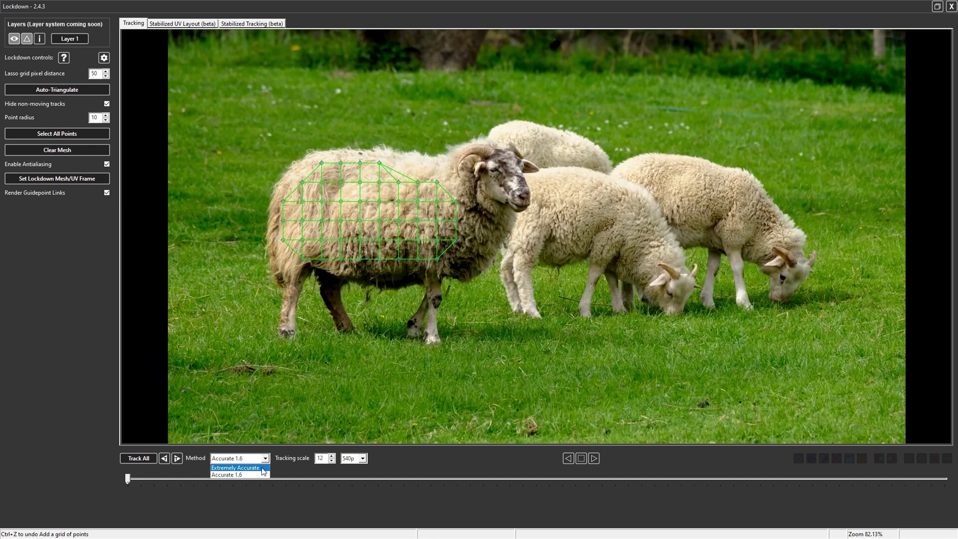
{"action": "left_click", "coordinate": [248, 467]}
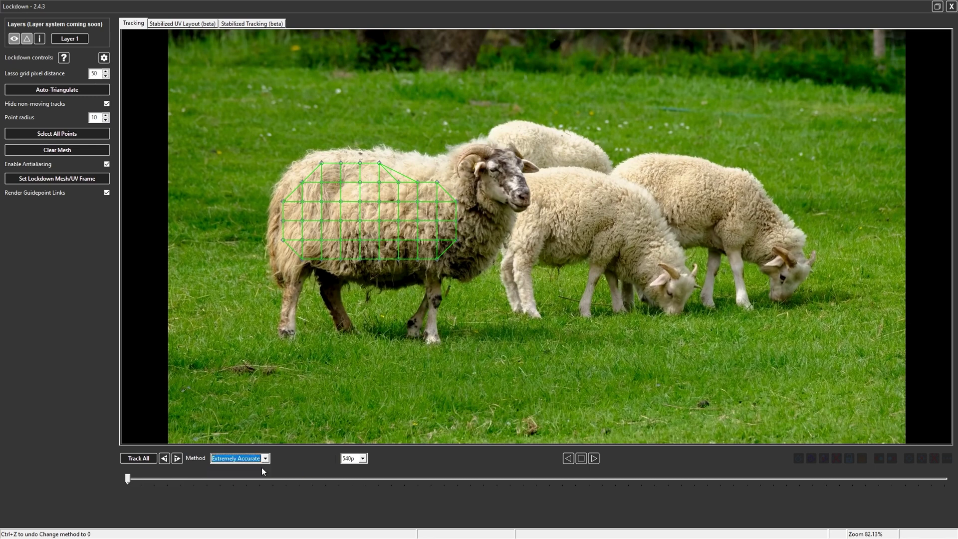
{"action": "left_click", "coordinate": [138, 458]}
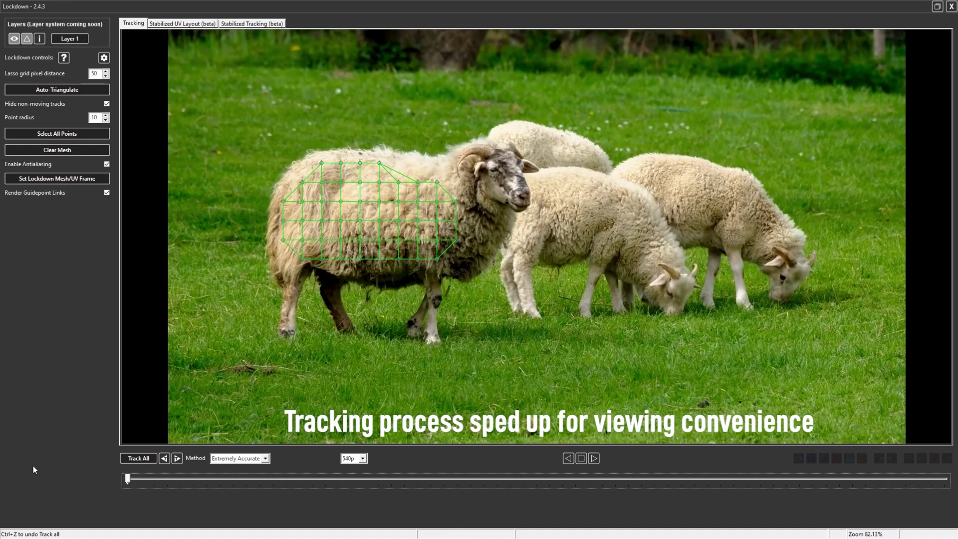
{"action": "left_click_drag", "start_coordinate": [128, 479], "coordinate": [87, 482]}
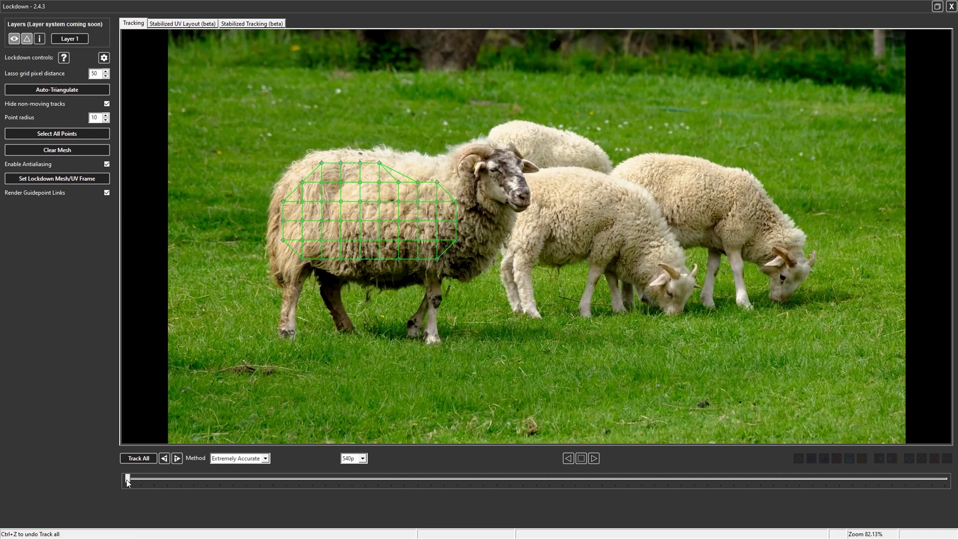
Check the track end to end, set frame 0 as mesh/UV frame, and view the Stabilized UV Layout.
{"action": "left_click", "coordinate": [244, 338]}
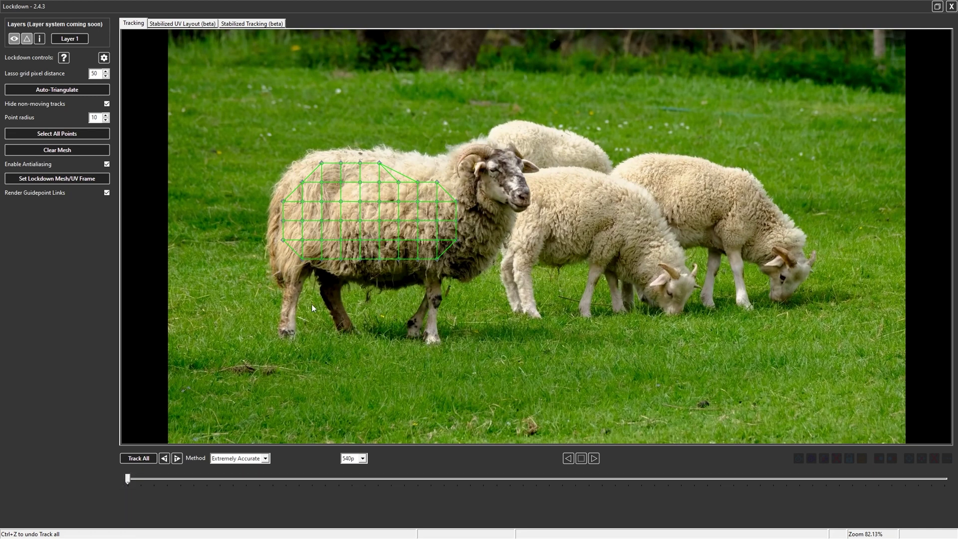
{"action": "left_click", "coordinate": [135, 477]}
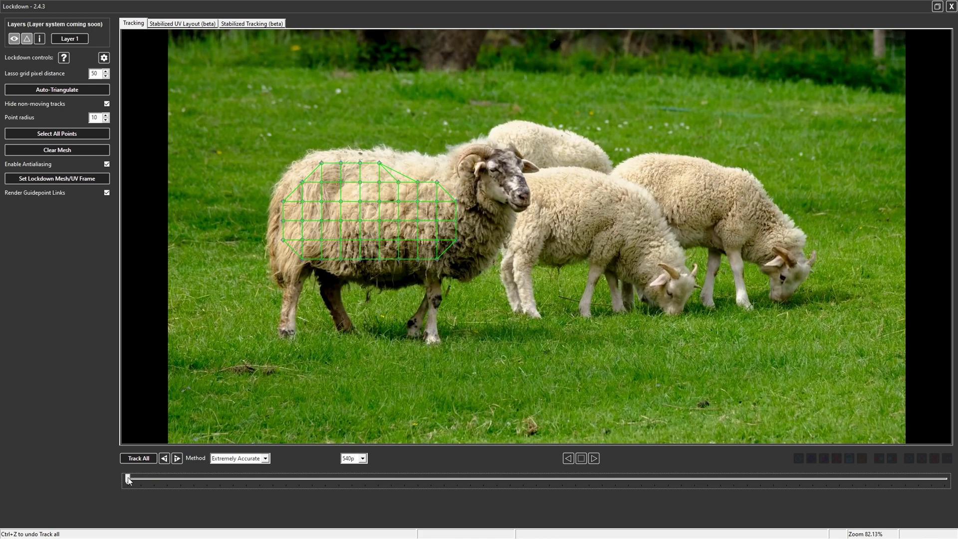
{"action": "left_click_drag", "start_coordinate": [128, 479], "coordinate": [942, 480]}
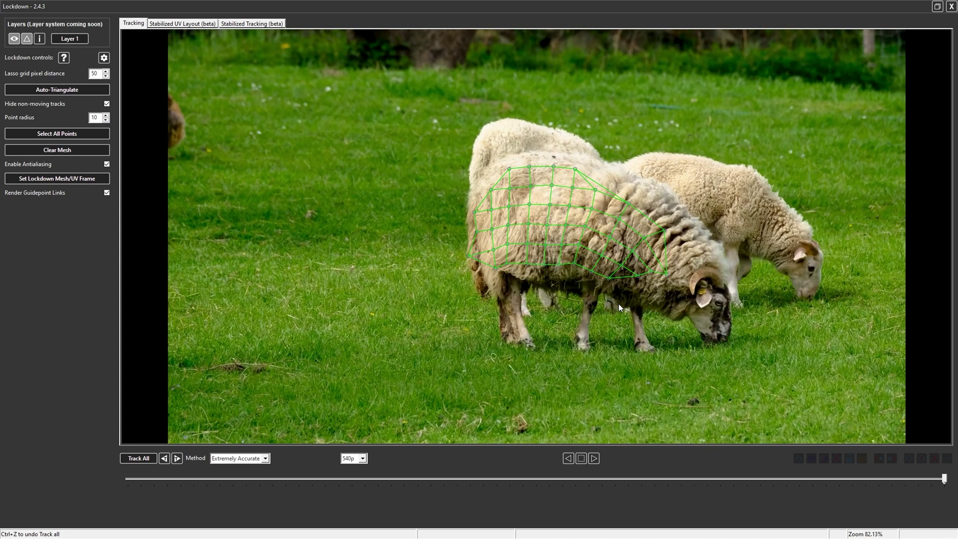
{"action": "left_click_drag", "start_coordinate": [942, 479], "coordinate": [128, 480]}
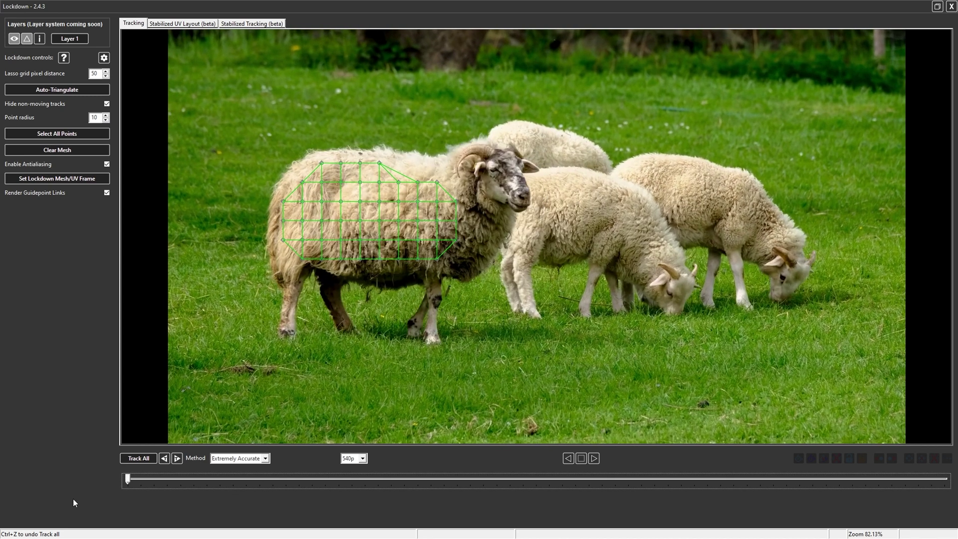
{"action": "left_click", "coordinate": [78, 180]}
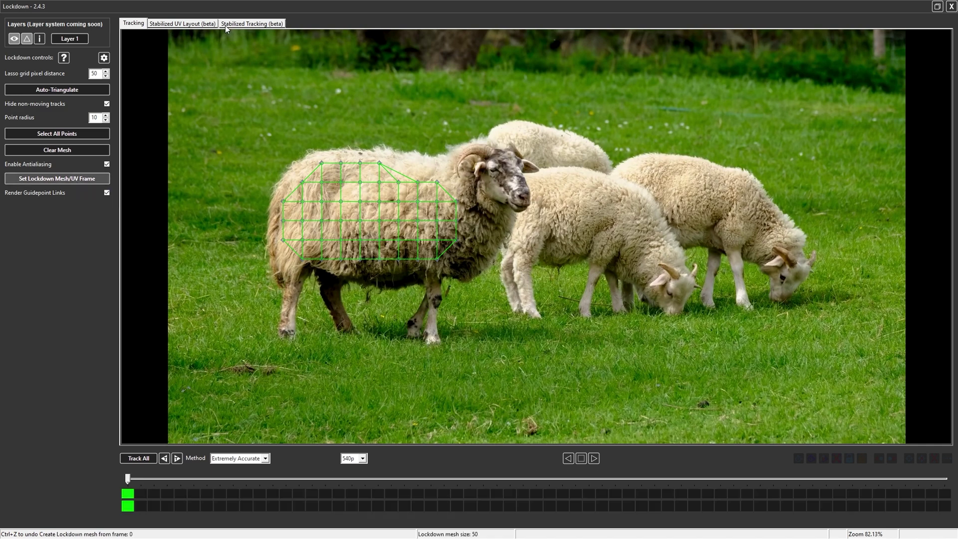
{"action": "left_click", "coordinate": [202, 25]}
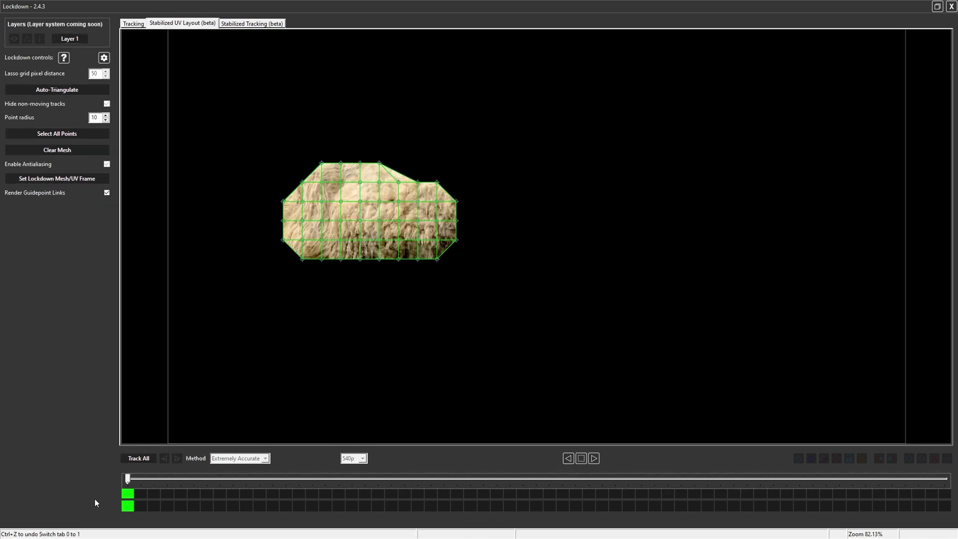
{"action": "left_click", "coordinate": [180, 499]}
{"action": "left_click_drag", "start_coordinate": [222, 498], "coordinate": [34, 497]}
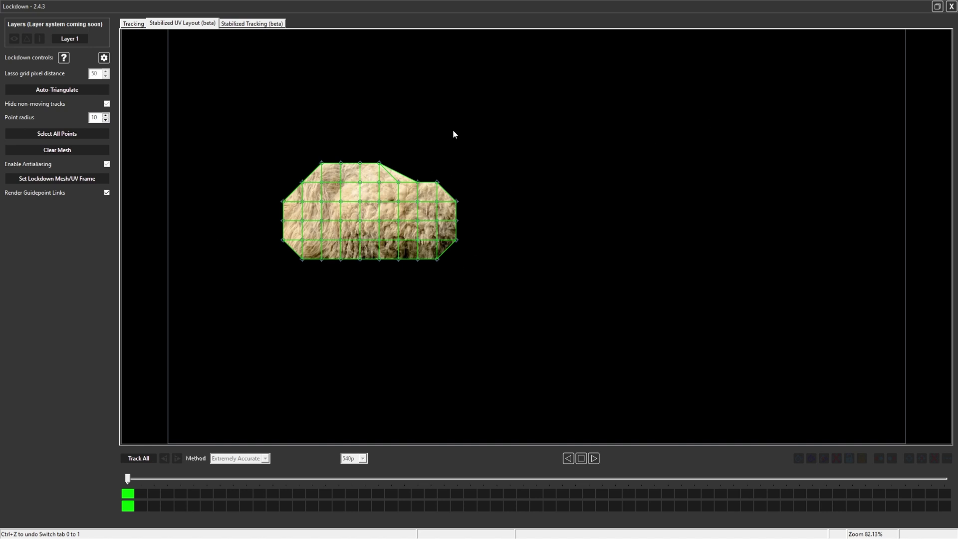
{"action": "left_click", "coordinate": [127, 23]}
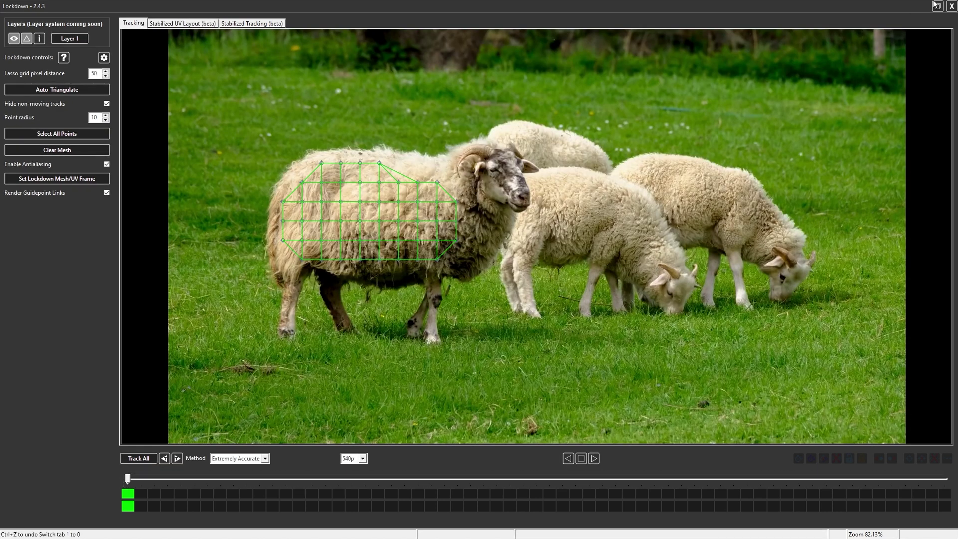
Close the Lockdown window, return to frame 0, and deselect Lockdown1.
{"action": "left_click", "coordinate": [950, 7]}
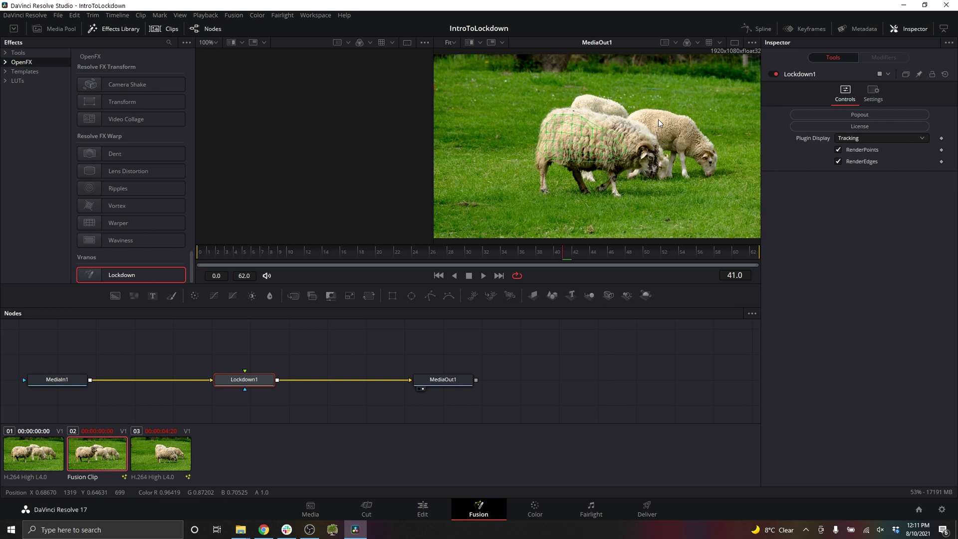
{"action": "key", "text": "Home"}
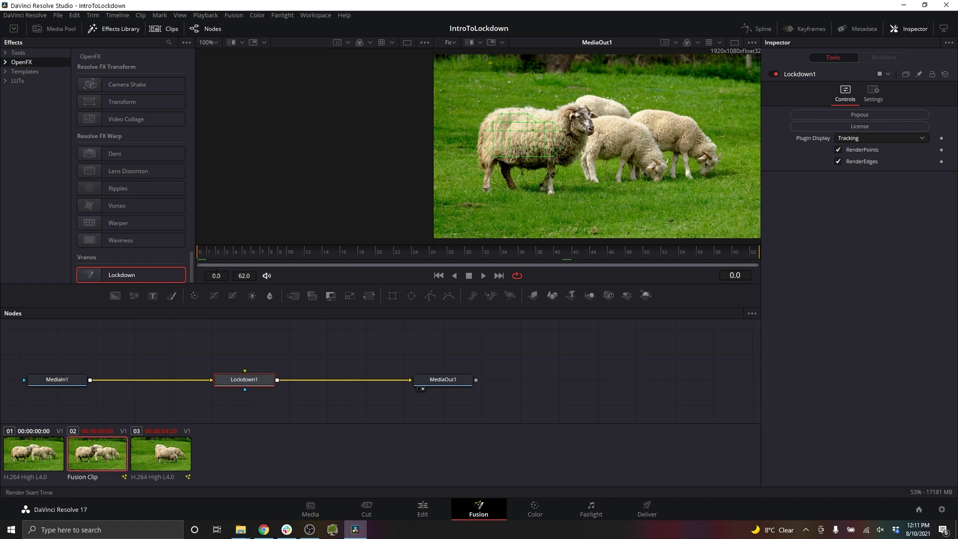
{"action": "mouse_move", "coordinate": [245, 381]}
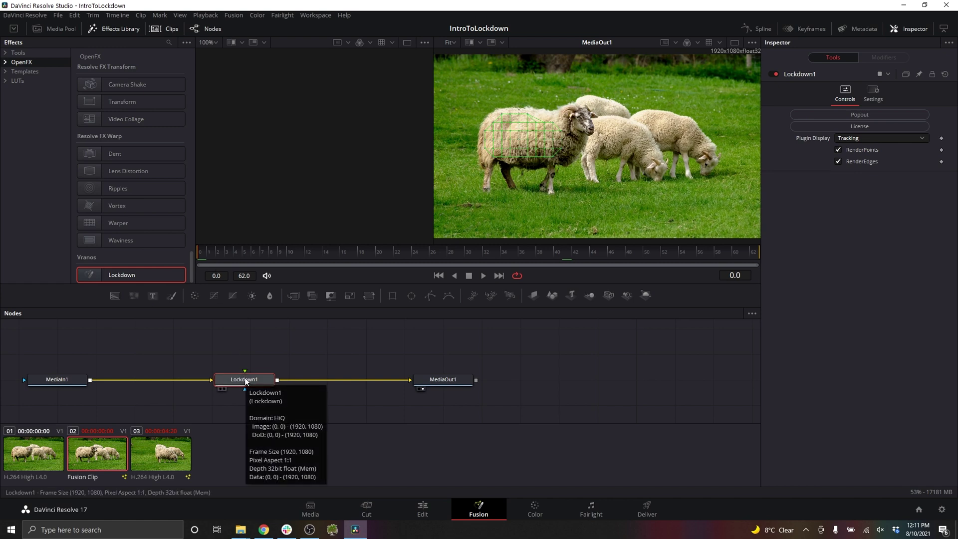
{"action": "left_click", "coordinate": [204, 322]}
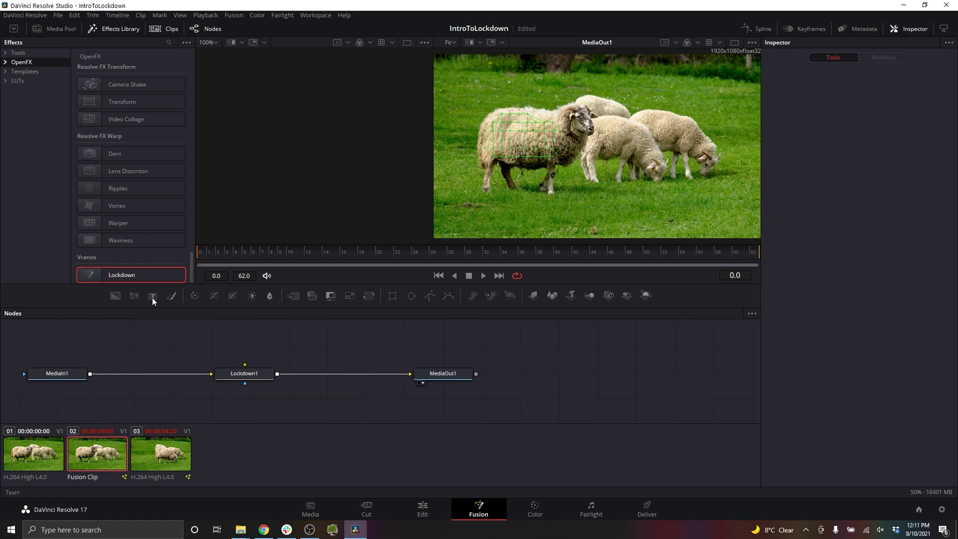
Add a Text node reading 'LOCKDOWN' in blue, feeding Lockdown1.
{"action": "left_click_drag", "start_coordinate": [153, 298], "coordinate": [245, 382]}
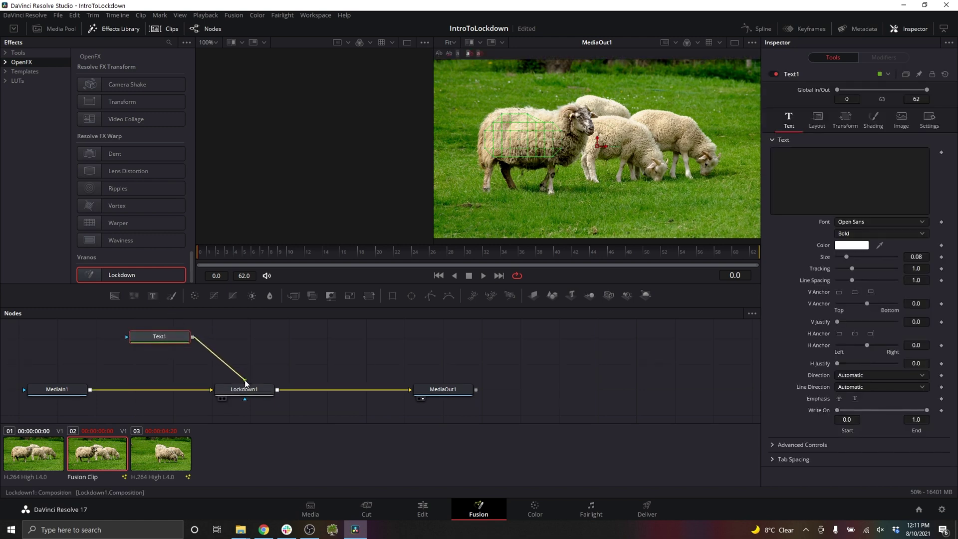
{"action": "left_click", "coordinate": [788, 178]}
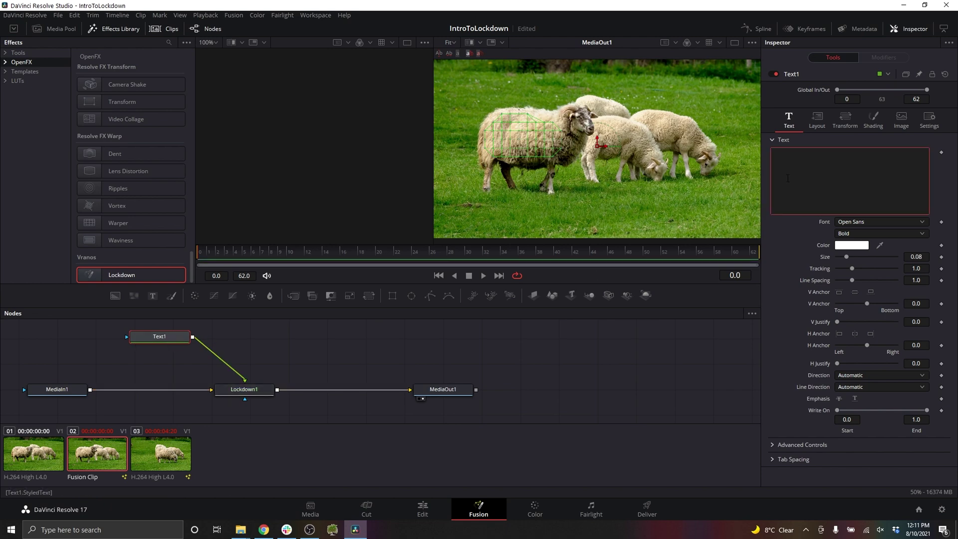
{"action": "type", "text": "LOCKDOWN"}
{"action": "left_click", "coordinate": [851, 245]}
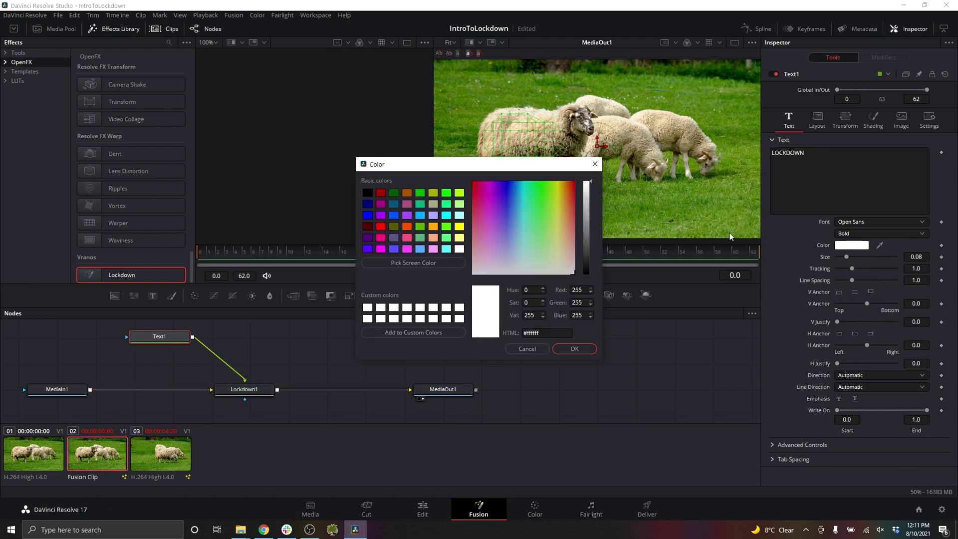
{"action": "left_click", "coordinate": [517, 198]}
{"action": "left_click", "coordinate": [559, 348]}
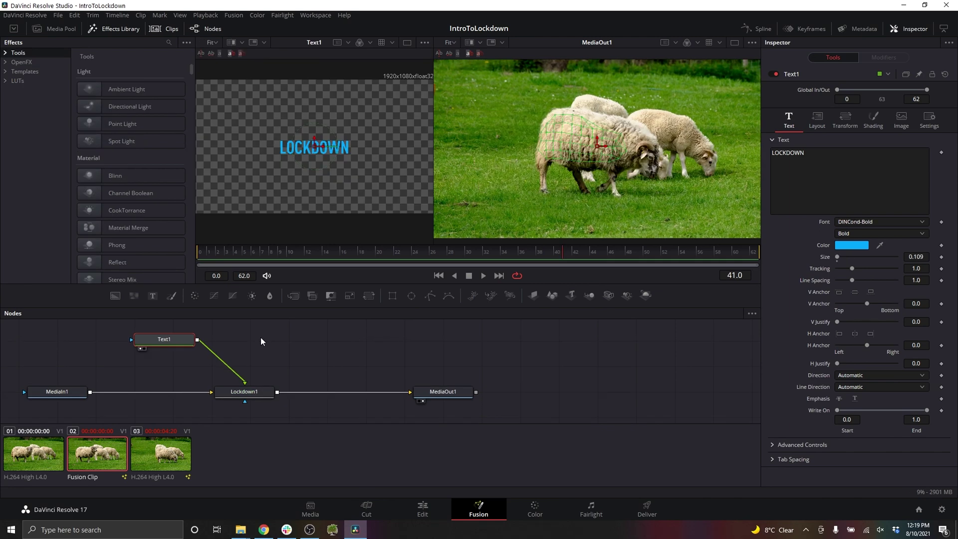
{"action": "left_click", "coordinate": [248, 392]}
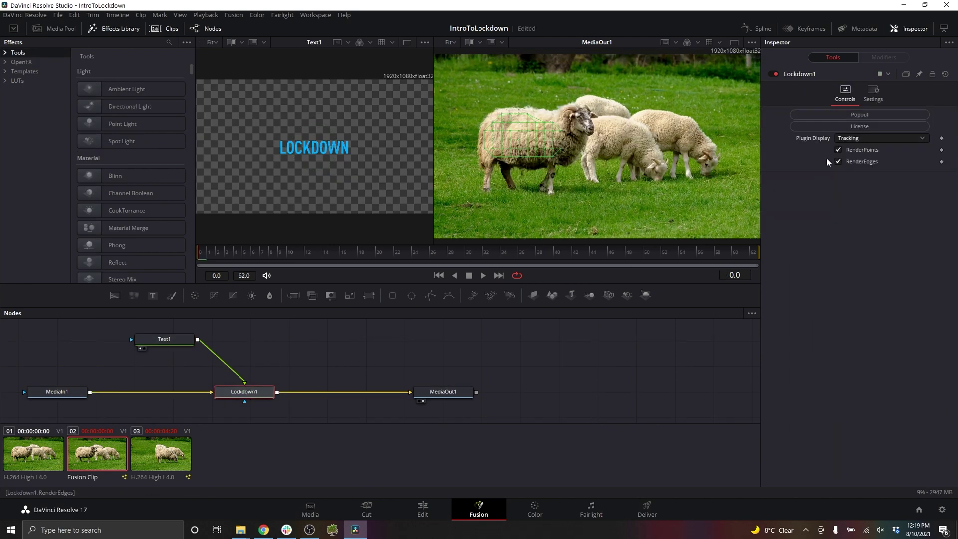
Set Lockdown1's display to Graphics Comp, then move the LOCKDOWN text left and resize it to 0.08.
{"action": "left_click", "coordinate": [848, 140]}
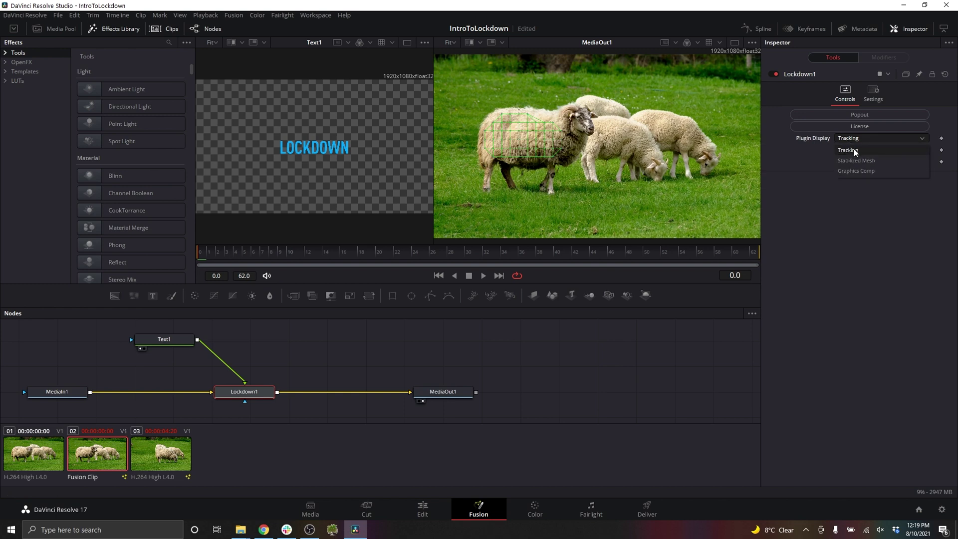
{"action": "left_click", "coordinate": [858, 169]}
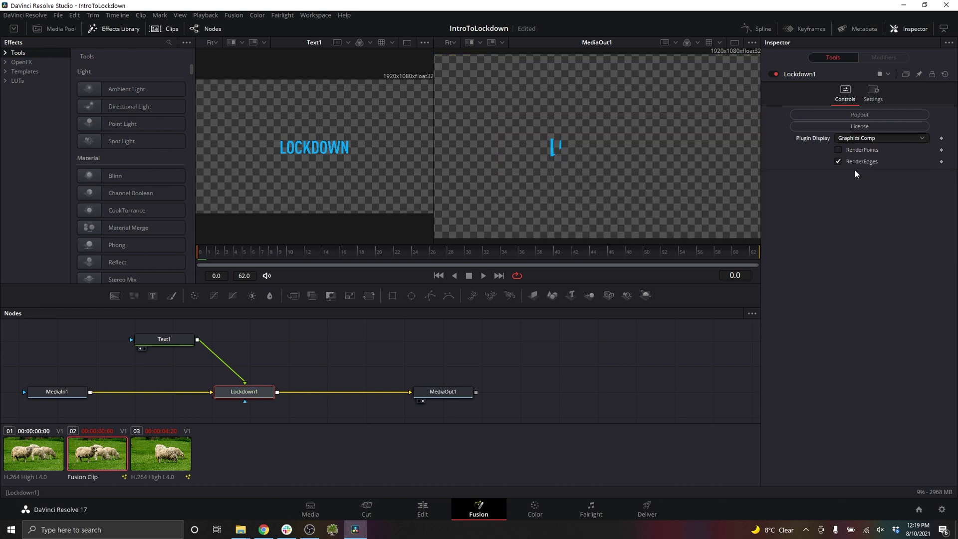
{"action": "left_click", "coordinate": [173, 341]}
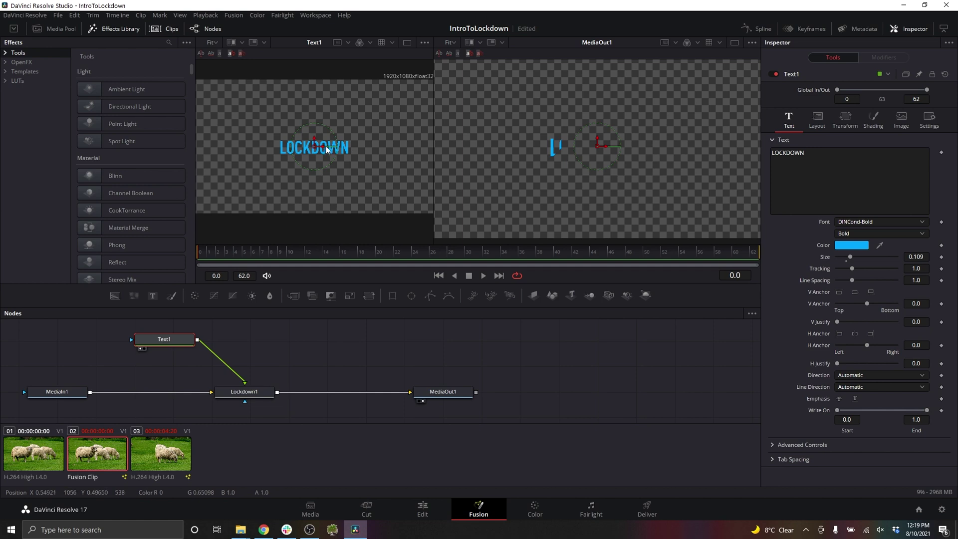
{"action": "left_click_drag", "start_coordinate": [314, 144], "coordinate": [272, 148]}
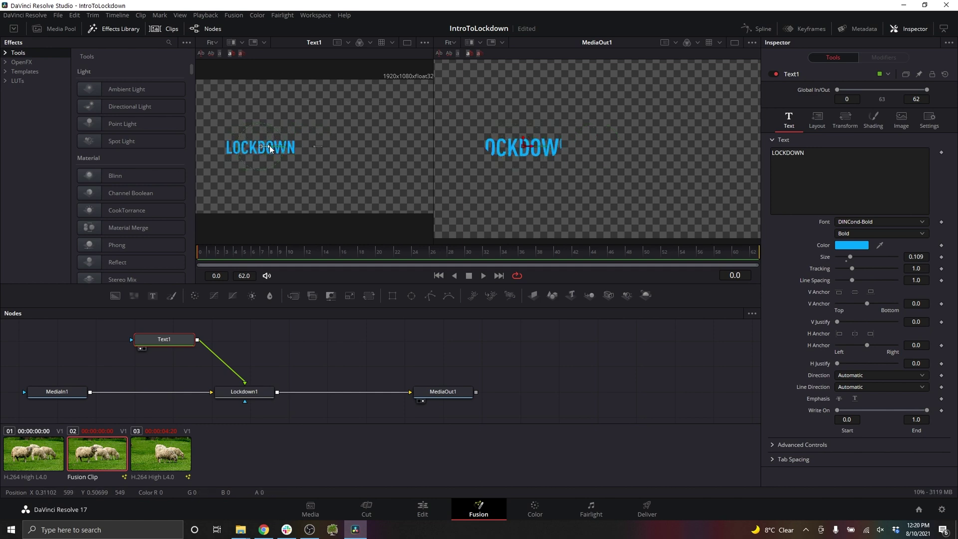
{"action": "left_click_drag", "start_coordinate": [848, 257], "coordinate": [846, 257]}
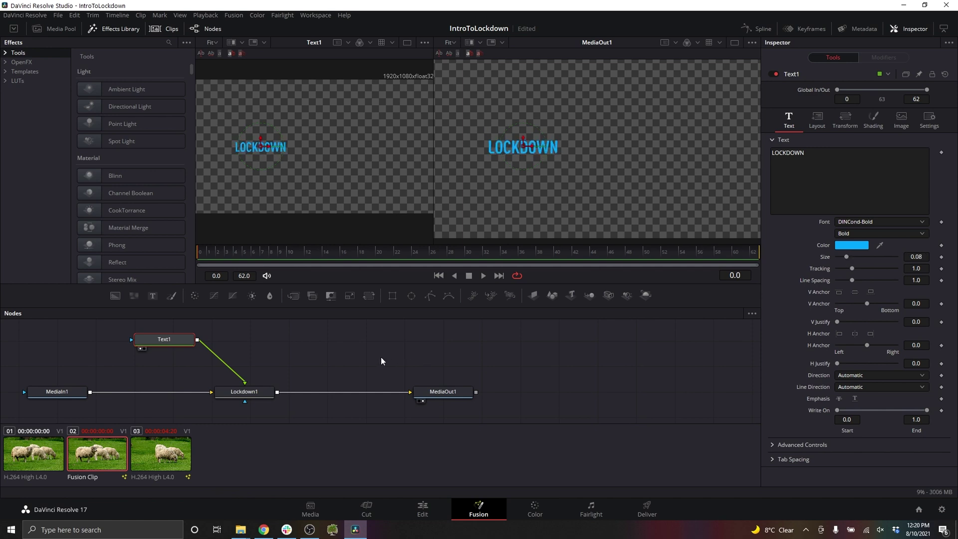
Add Merge1 with Lockdown1 as foreground, MediaIn1 as background, output to MediaOut1.
{"action": "left_click", "coordinate": [331, 355]}
{"action": "left_click", "coordinate": [293, 295]}
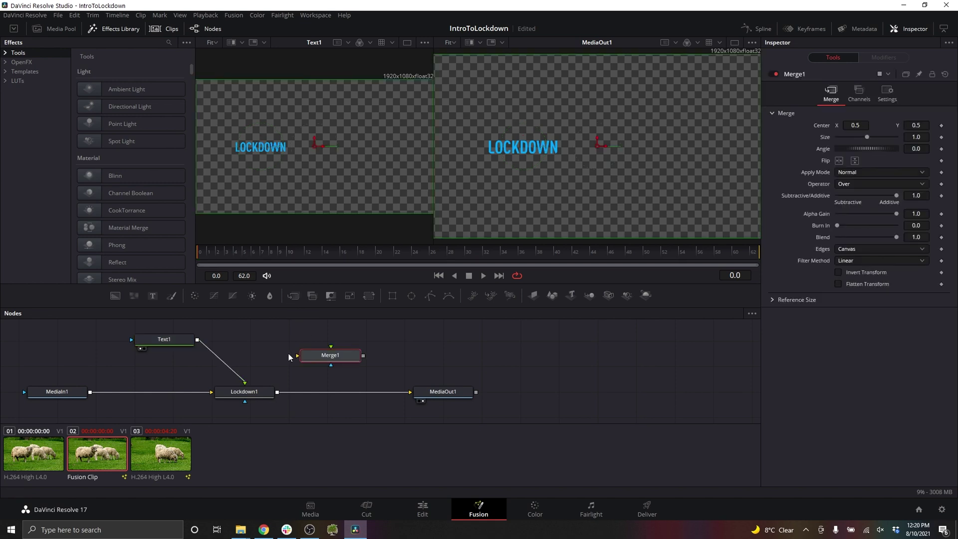
{"action": "left_click_drag", "start_coordinate": [319, 357], "coordinate": [299, 417]}
{"action": "left_click_drag", "start_coordinate": [308, 372], "coordinate": [348, 396]}
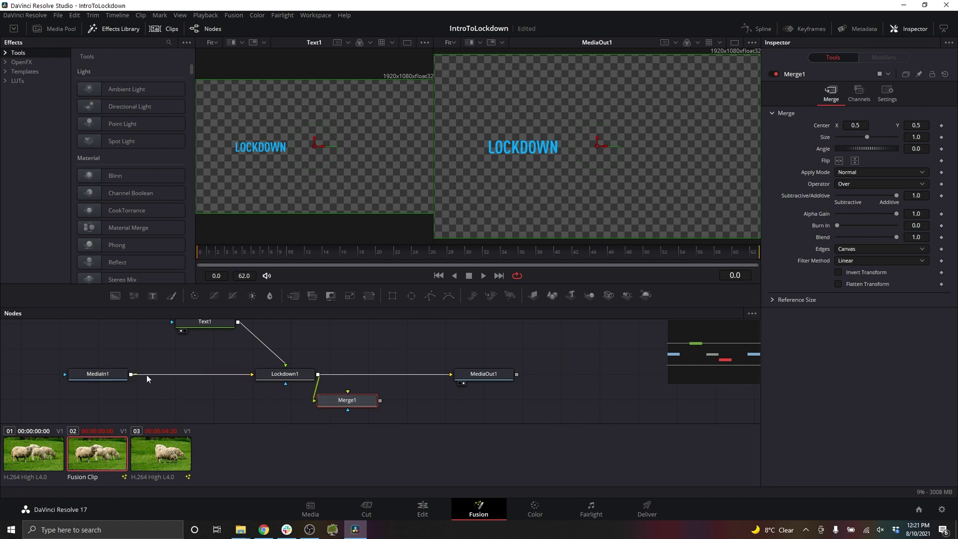
{"action": "left_click_drag", "start_coordinate": [147, 379], "coordinate": [351, 395]}
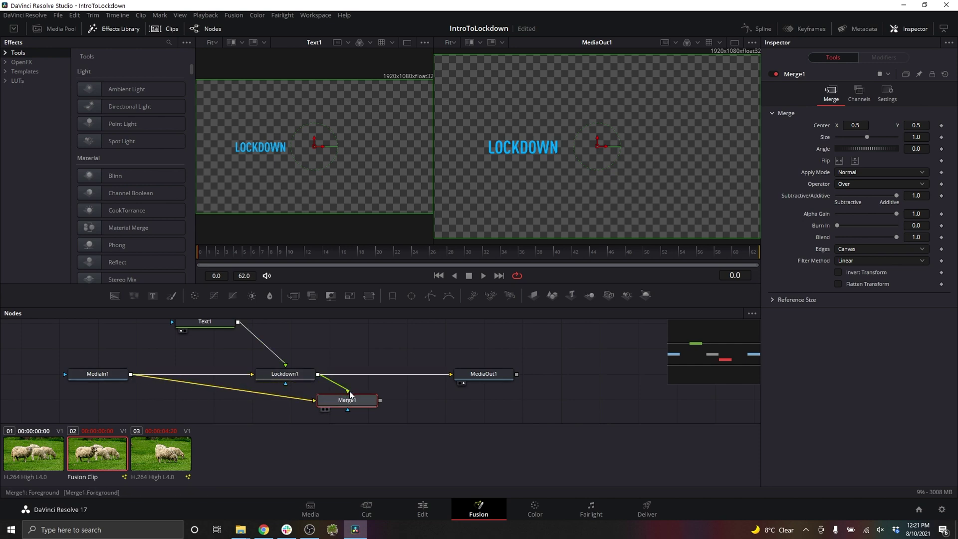
{"action": "left_click_drag", "start_coordinate": [380, 401], "coordinate": [450, 375]}
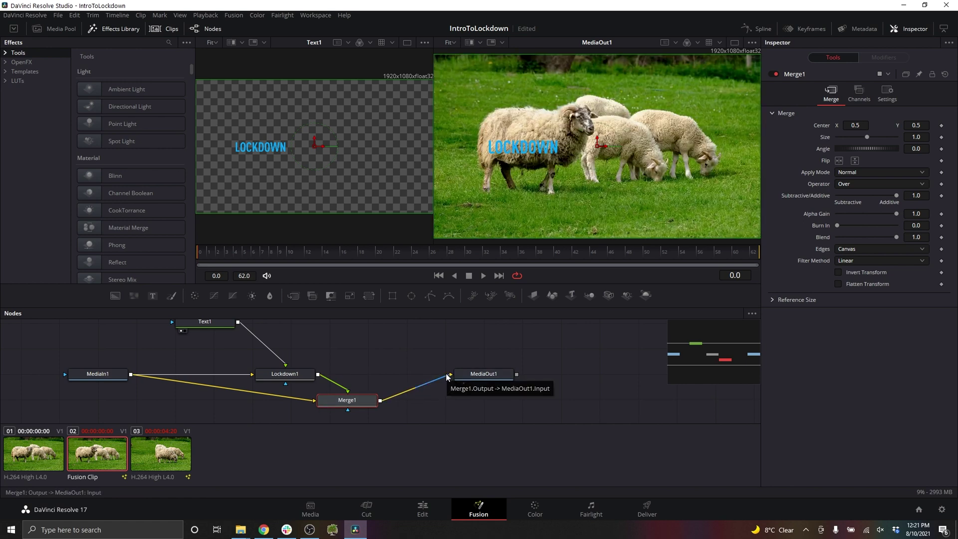
{"action": "left_click", "coordinate": [204, 323]}
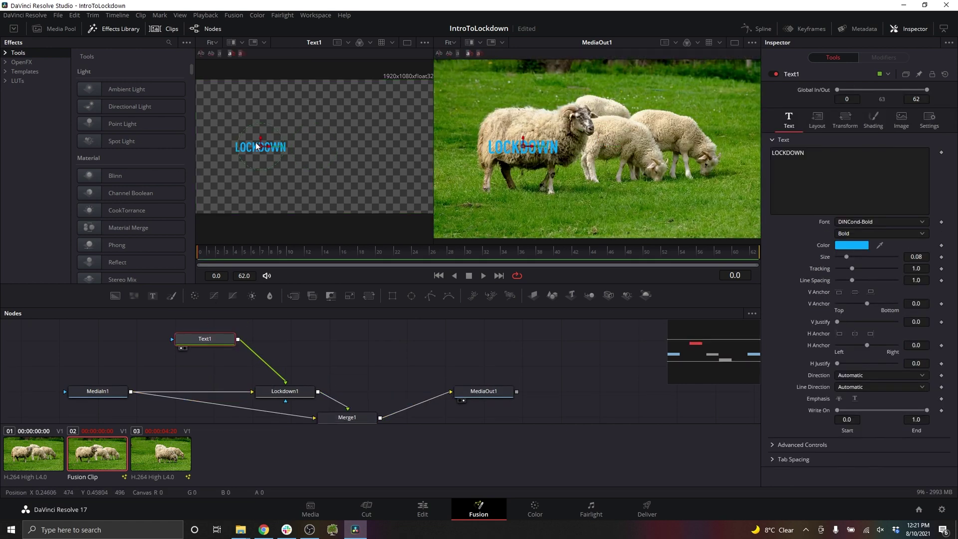
Raise the LOCKDOWN text slightly and set Merge1's apply mode to Multiply.
{"action": "left_click_drag", "start_coordinate": [259, 139], "coordinate": [261, 133]}
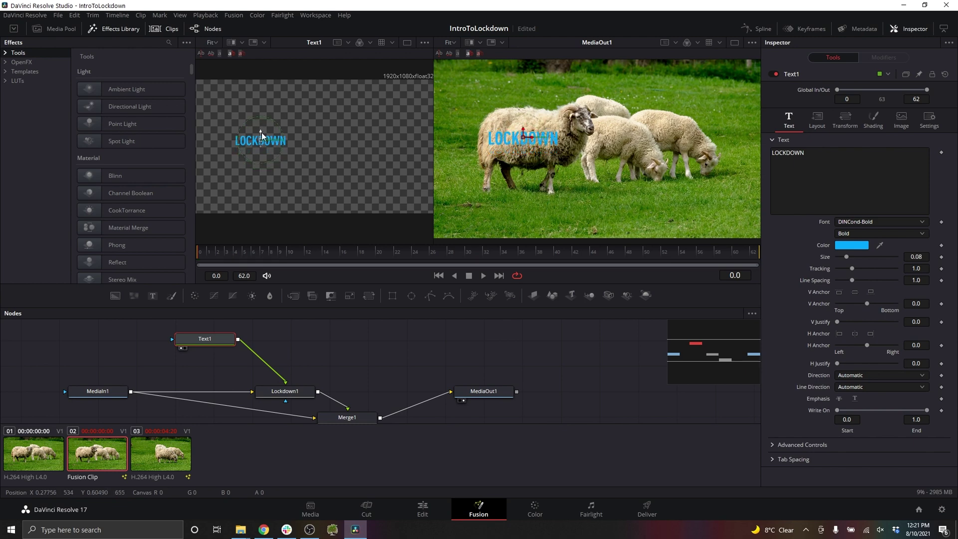
{"action": "left_click", "coordinate": [343, 417]}
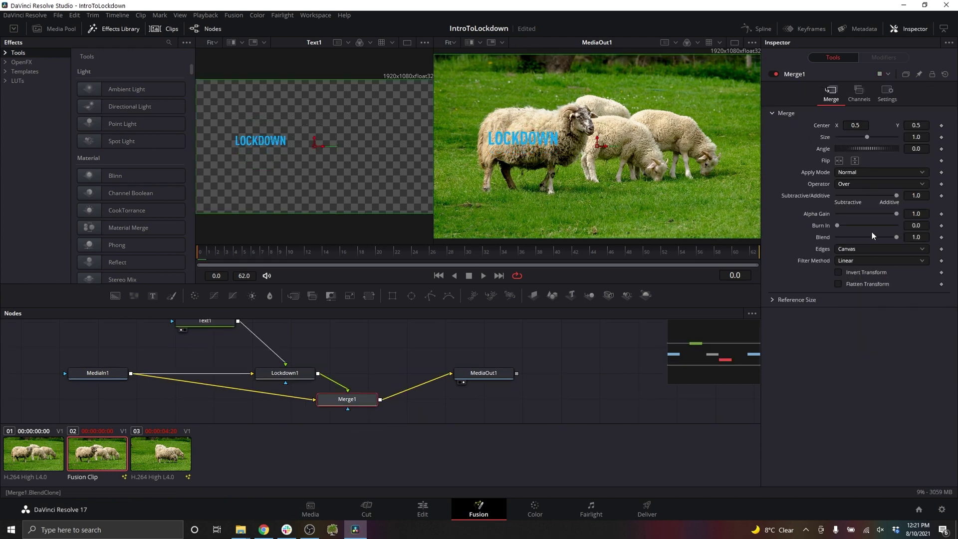
{"action": "left_click", "coordinate": [876, 173]}
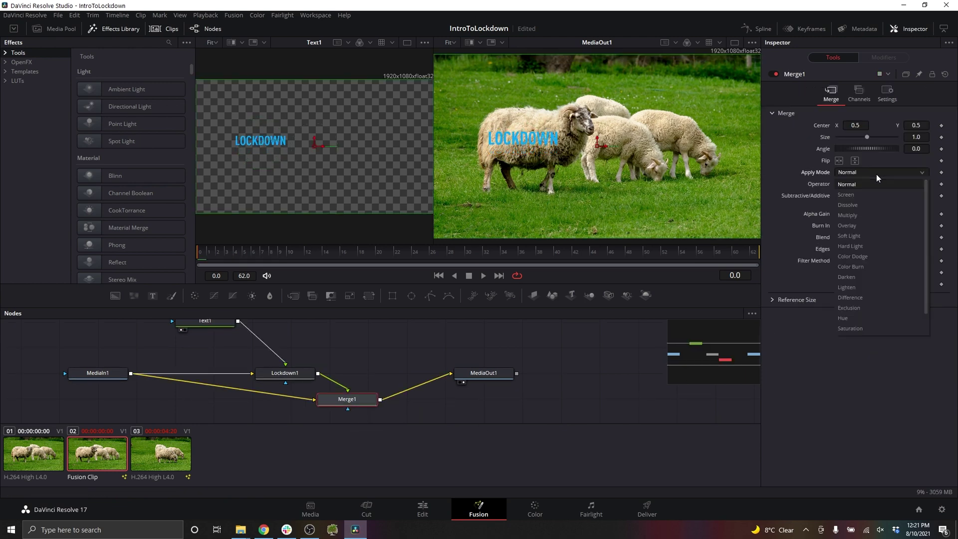
{"action": "left_click", "coordinate": [866, 215]}
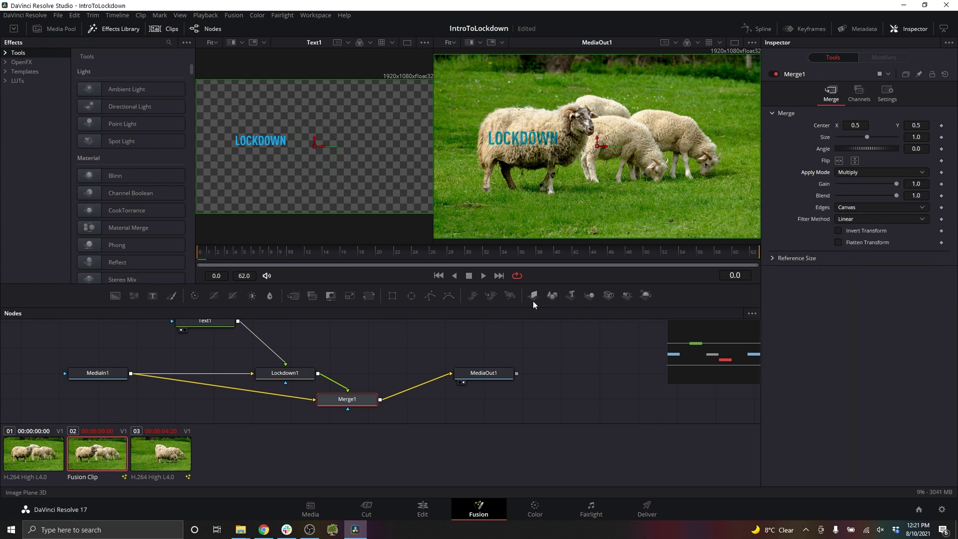
Play the clip to check the tracked text, then return to frame 0.
{"action": "left_click", "coordinate": [482, 276]}
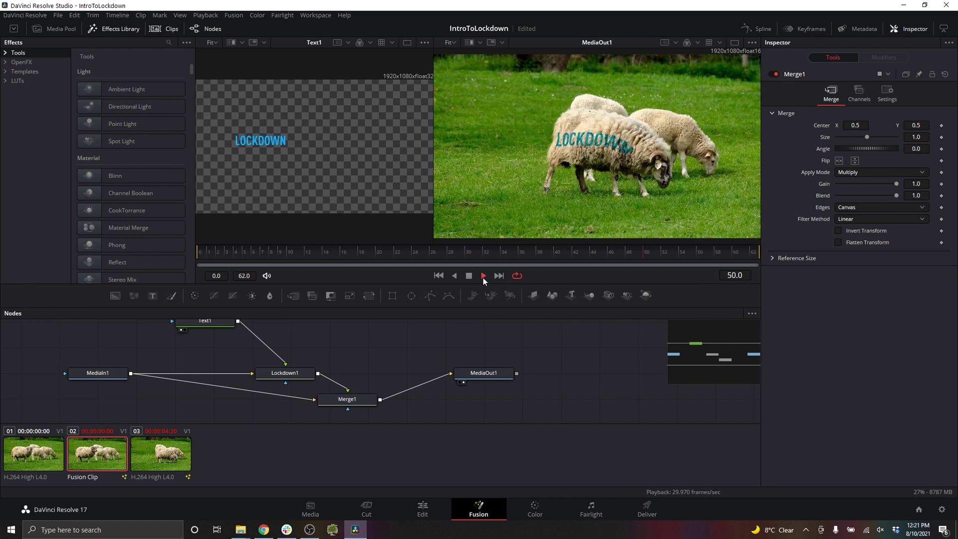
{"action": "left_click", "coordinate": [469, 275]}
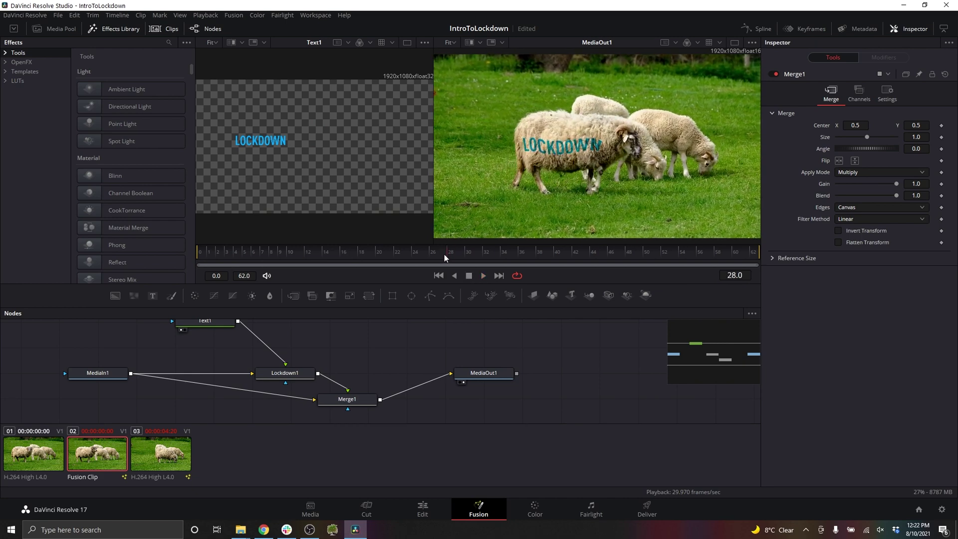
{"action": "left_click_drag", "start_coordinate": [445, 258], "coordinate": [142, 255]}
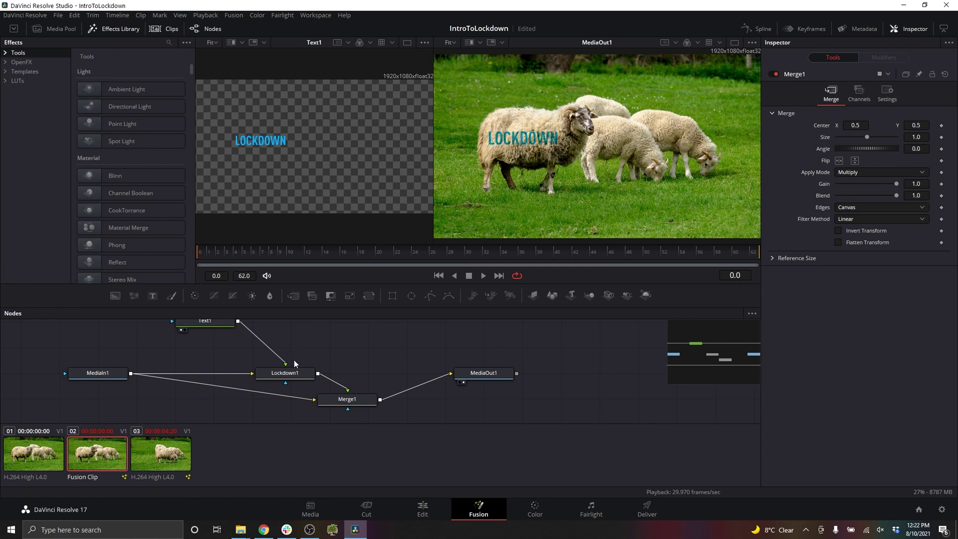
{"action": "left_click", "coordinate": [284, 373]}
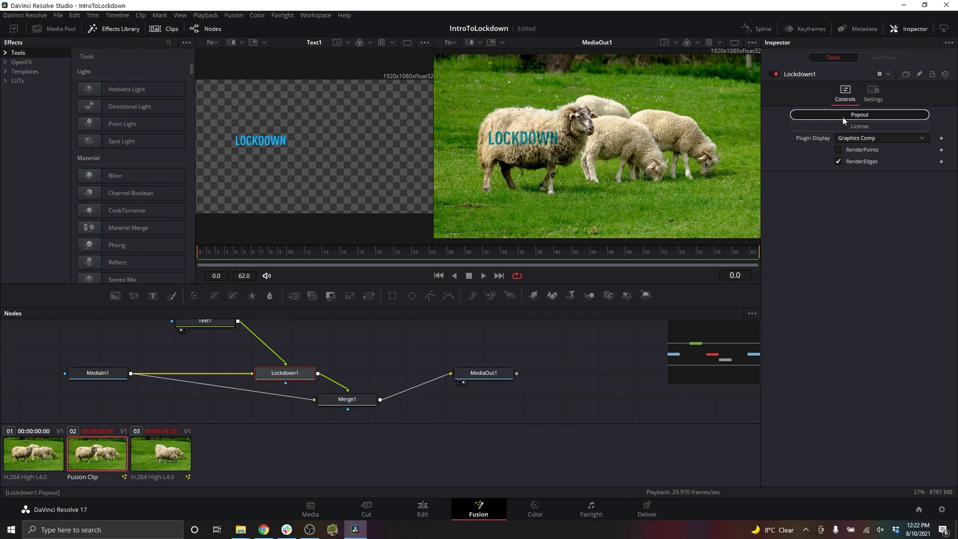
{"action": "left_click", "coordinate": [843, 115]}
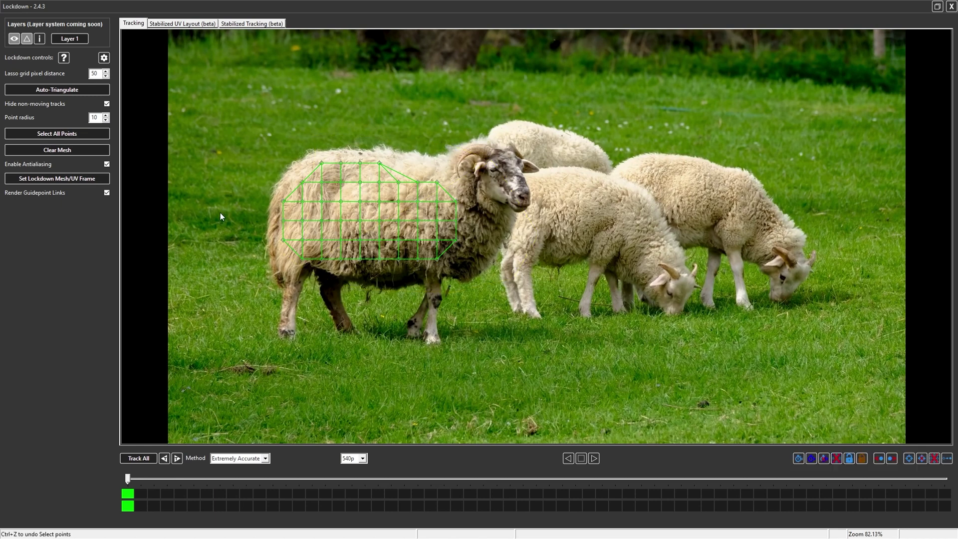
{"action": "left_click", "coordinate": [364, 127]}
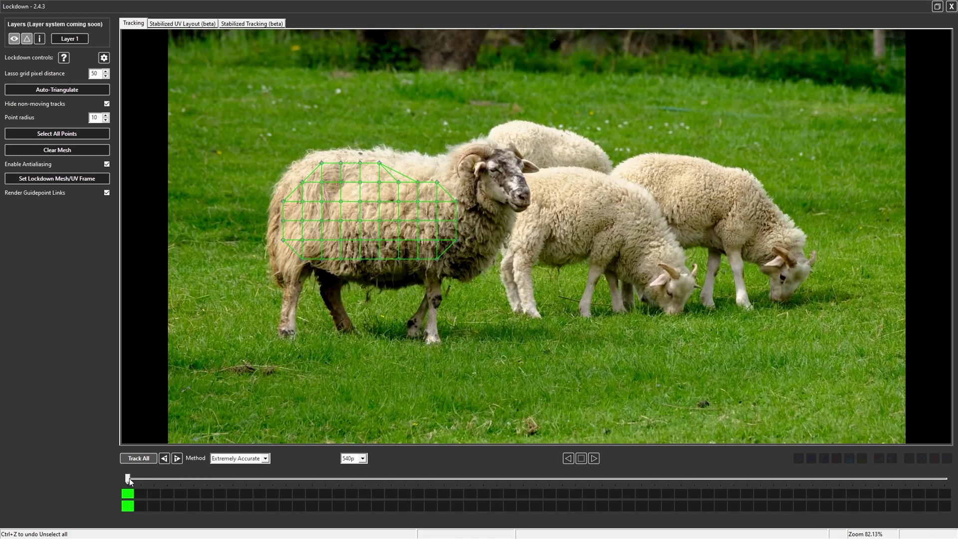
{"action": "left_click_drag", "start_coordinate": [129, 481], "coordinate": [944, 479]}
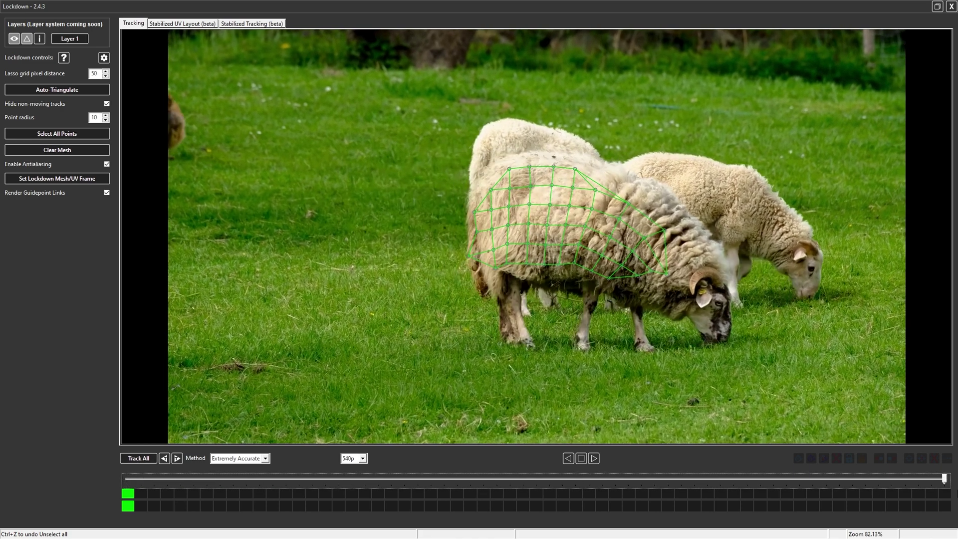
{"action": "left_click", "coordinate": [951, 7]}
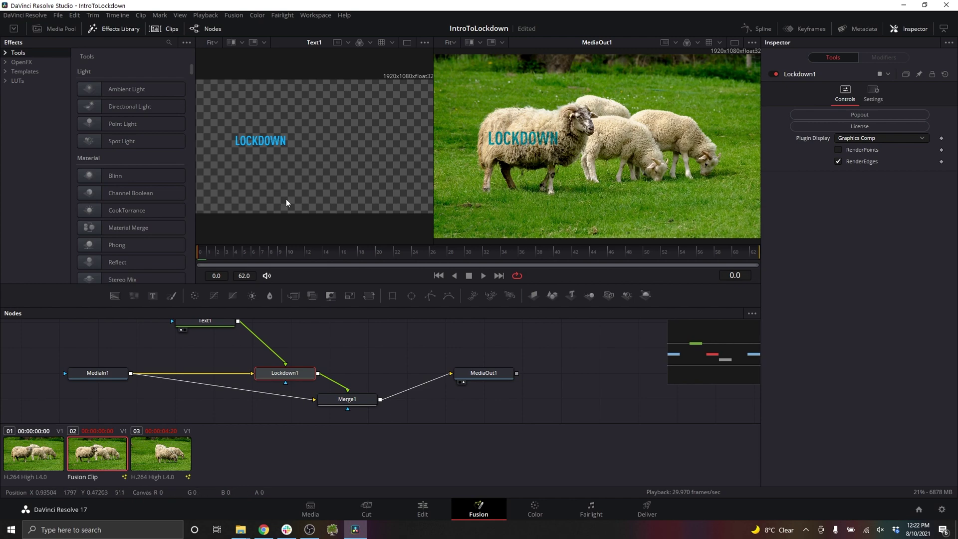
Build the Lockdown1 mesh from frame 62 and scrub the stabilized UV layout of the wool.
{"action": "left_click_drag", "start_coordinate": [200, 253], "coordinate": [774, 292]}
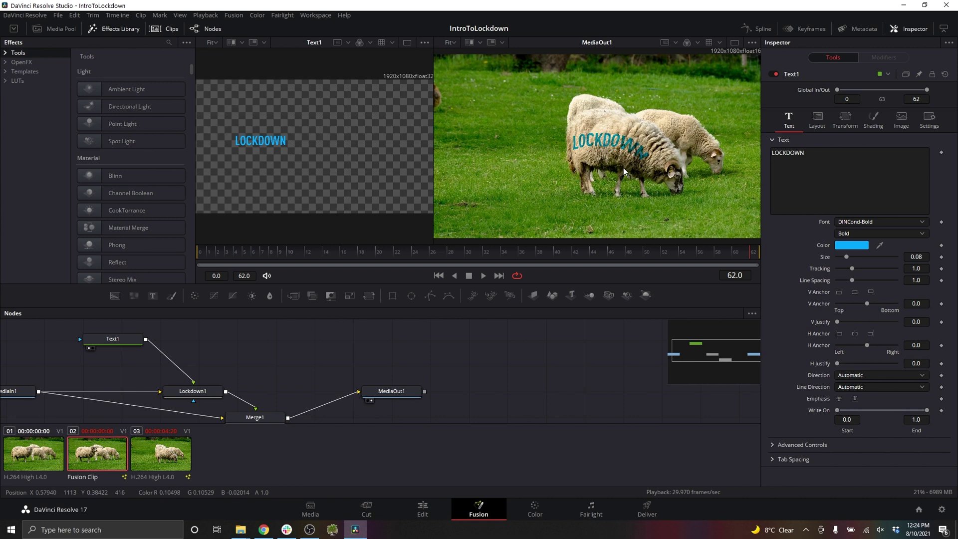
{"action": "left_click", "coordinate": [196, 393]}
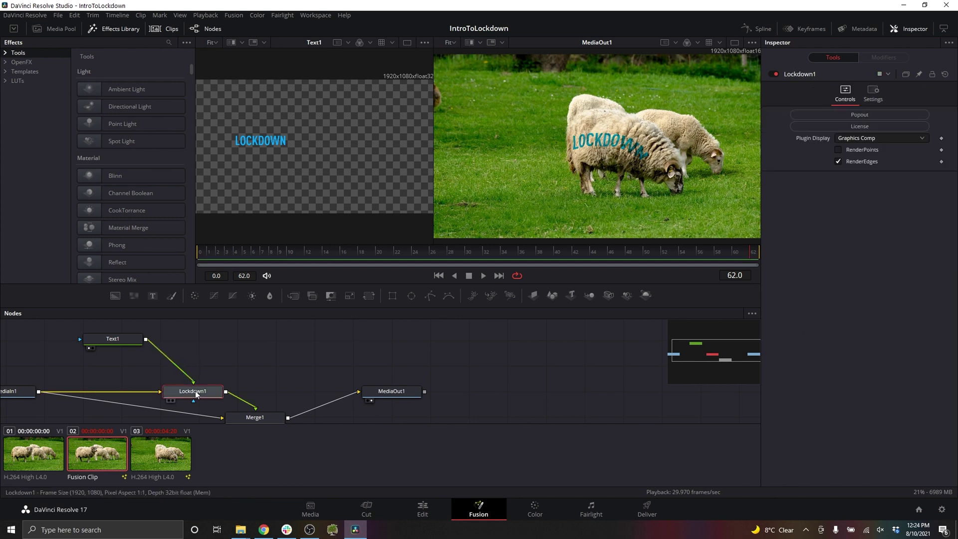
{"action": "left_click", "coordinate": [809, 117]}
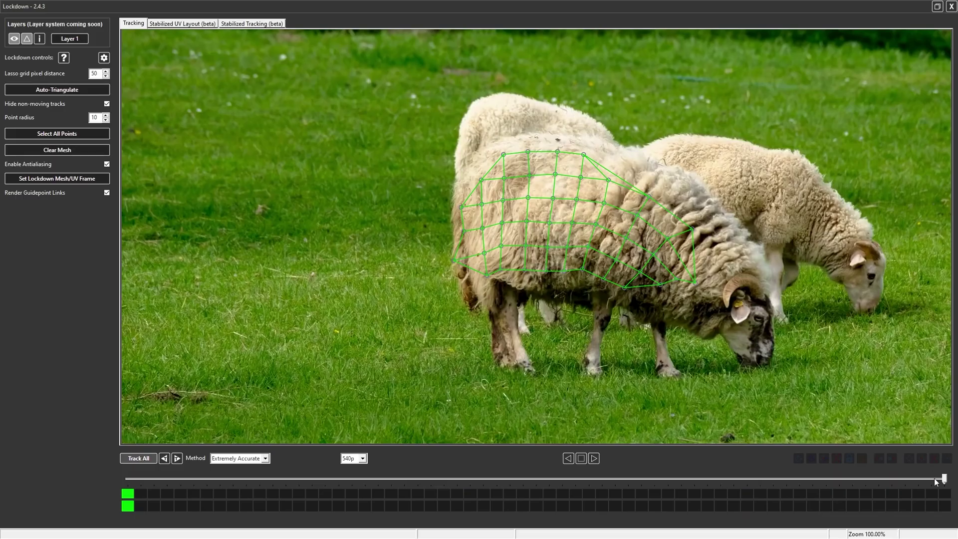
{"action": "left_click", "coordinate": [64, 179]}
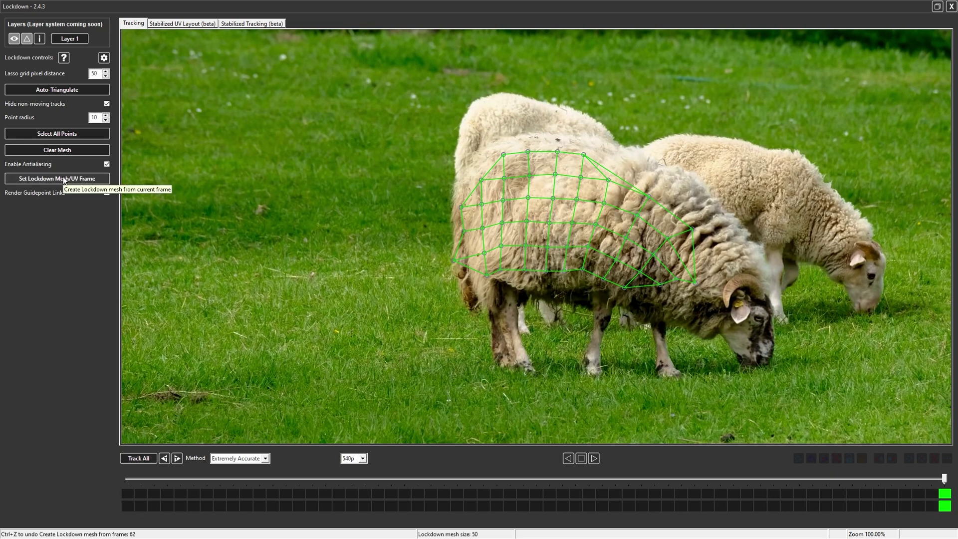
{"action": "left_click", "coordinate": [189, 23]}
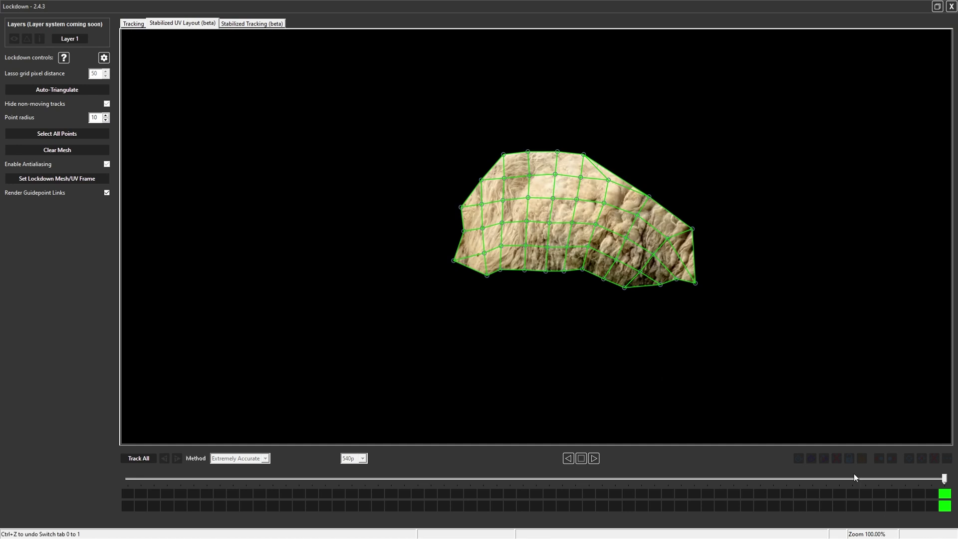
{"action": "mouse_move", "coordinate": [944, 478]}
{"action": "left_mouse_down"}
{"action": "mouse_move", "coordinate": [132, 457]}
{"action": "mouse_move", "coordinate": [903, 488]}
{"action": "mouse_move", "coordinate": [944, 478]}
{"action": "left_mouse_up"}
Shift the LOCKDOWN text right and down onto the sheep's body, preview, and return to frame 0.
{"action": "left_click", "coordinate": [950, 7]}
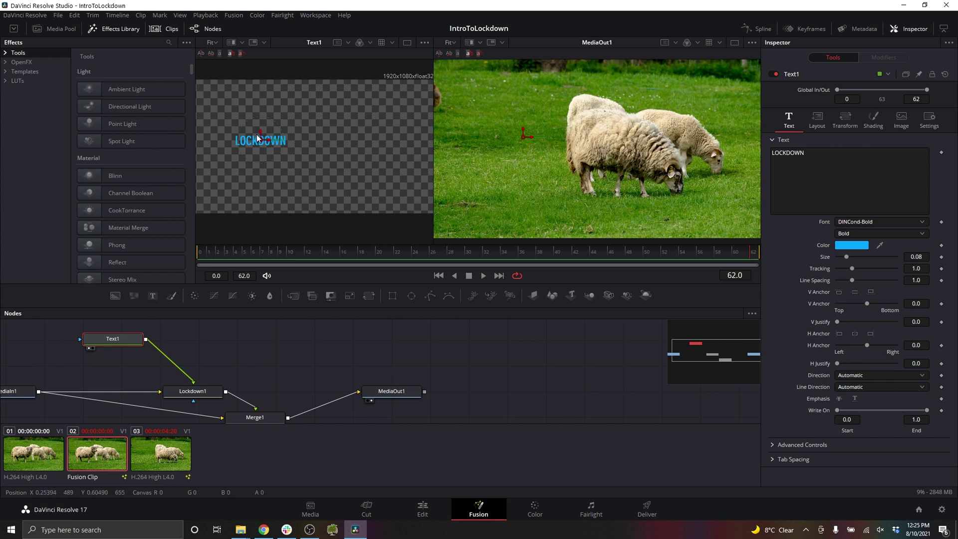
{"action": "left_click_drag", "start_coordinate": [260, 137], "coordinate": [328, 147]}
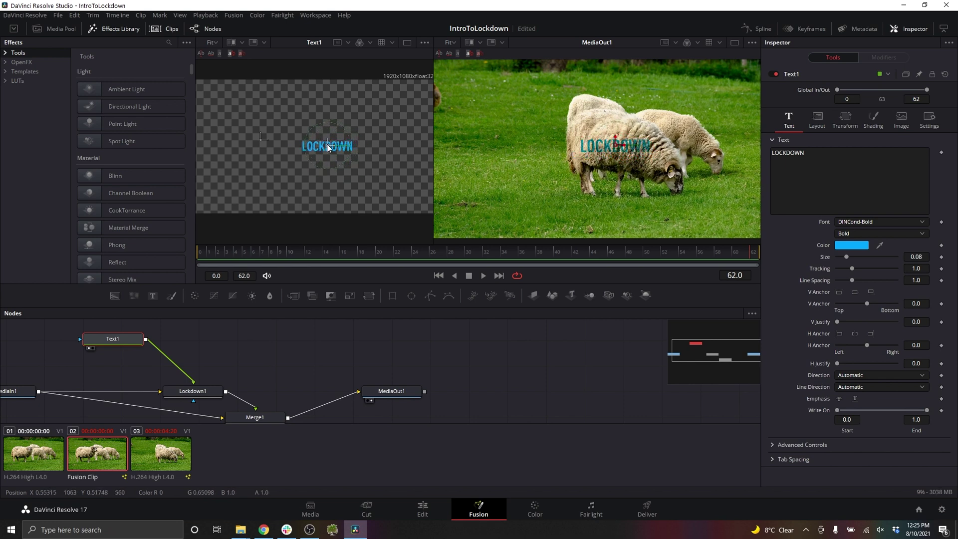
{"action": "key", "text": "space"}
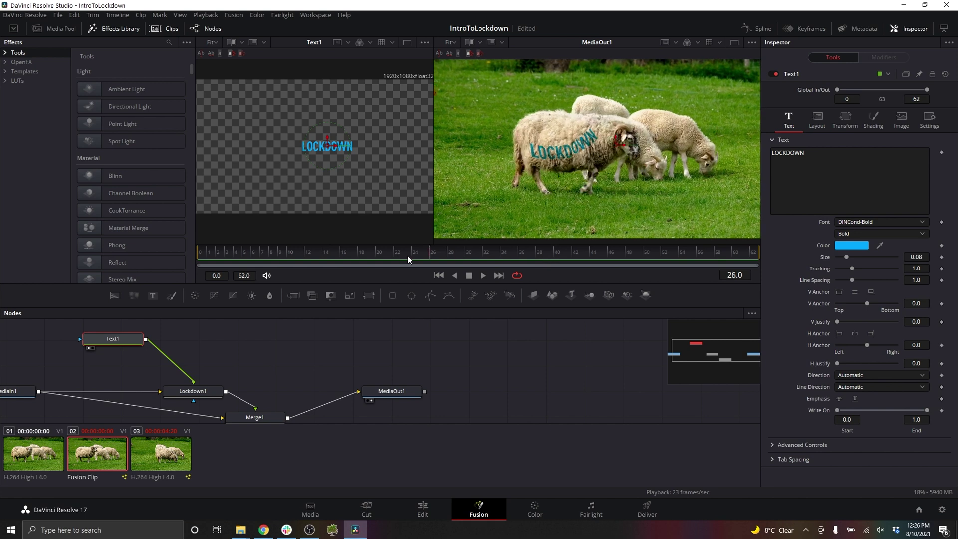
{"action": "left_click", "coordinate": [284, 256]}
{"action": "left_click_drag", "start_coordinate": [284, 256], "coordinate": [190, 254]}
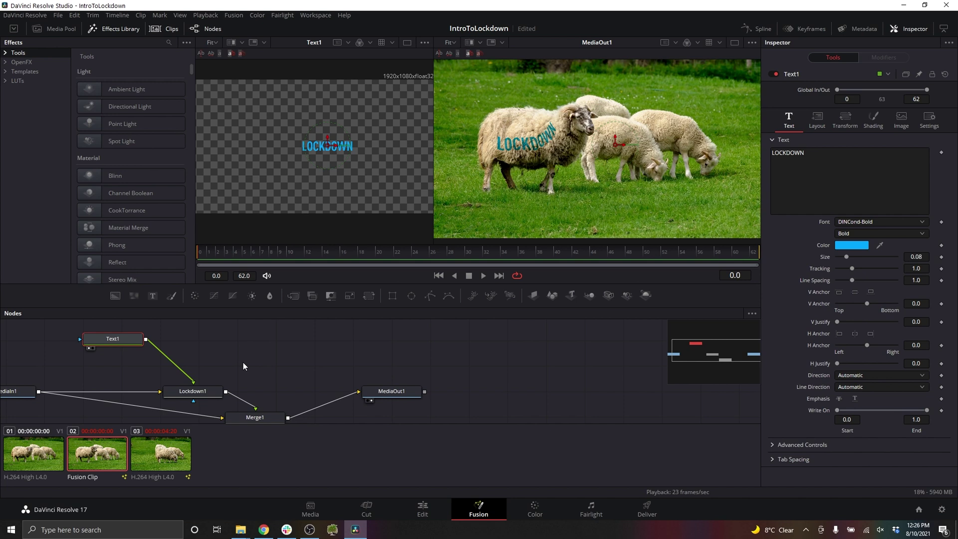
{"action": "left_click", "coordinate": [193, 391]}
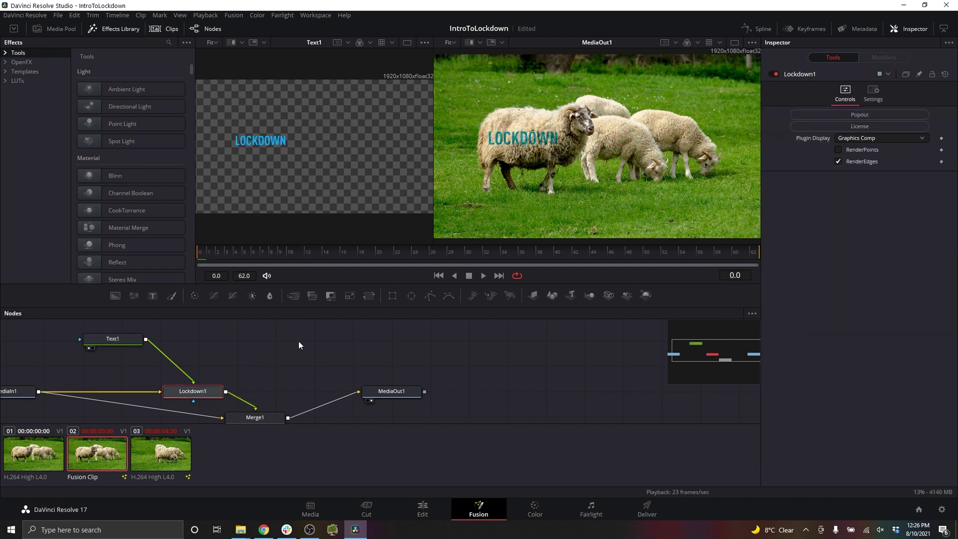
{"action": "scroll", "coordinate": [298, 340], "scroll_direction": "down", "scroll_amount": 2}
Arrange the nodes and feed MediaIn1 into the pasted Lockdown1_1 copy.
{"action": "left_click_drag", "start_coordinate": [283, 342], "coordinate": [443, 351]}
{"action": "left_click_drag", "start_coordinate": [249, 381], "coordinate": [185, 382]}
{"action": "left_click_drag", "start_coordinate": [386, 384], "coordinate": [393, 373]}
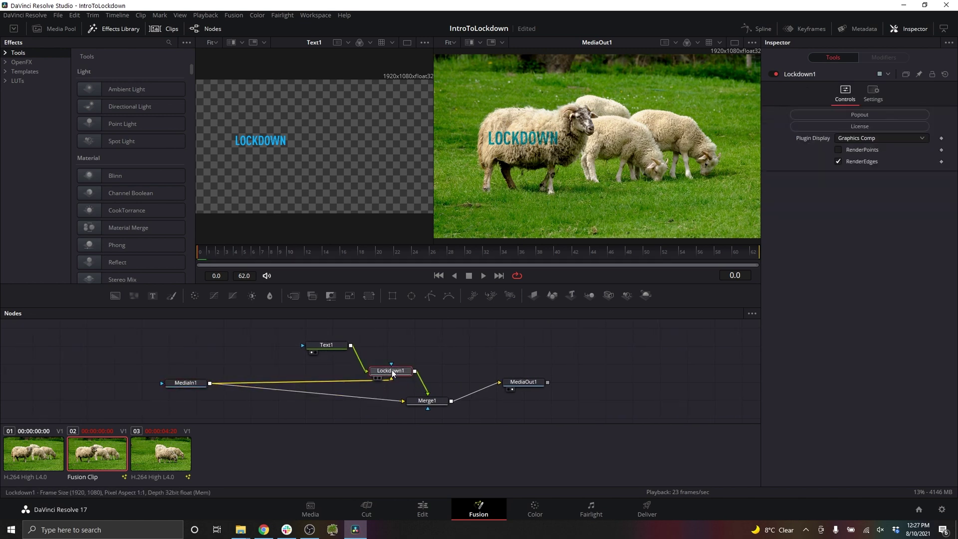
{"action": "left_click", "coordinate": [242, 348]}
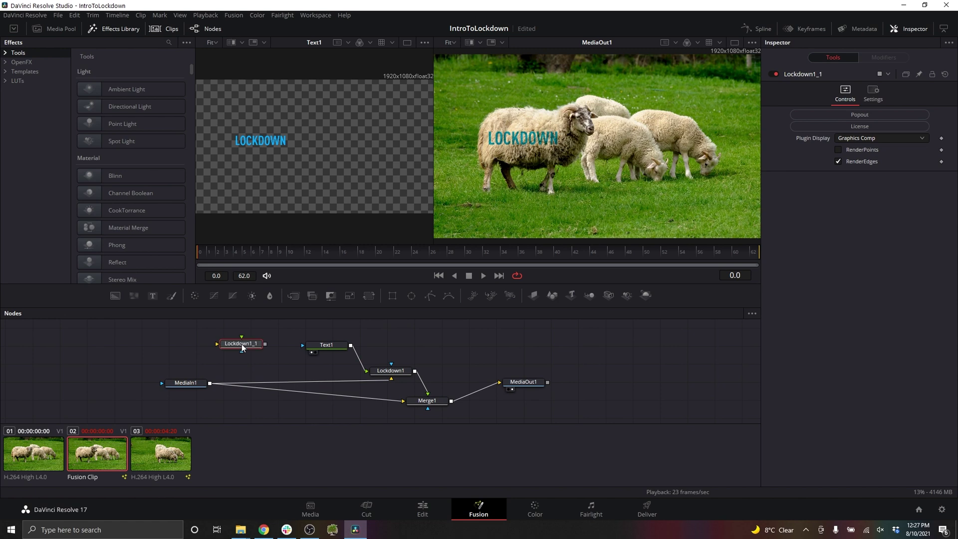
{"action": "left_click_drag", "start_coordinate": [242, 347], "coordinate": [244, 356]}
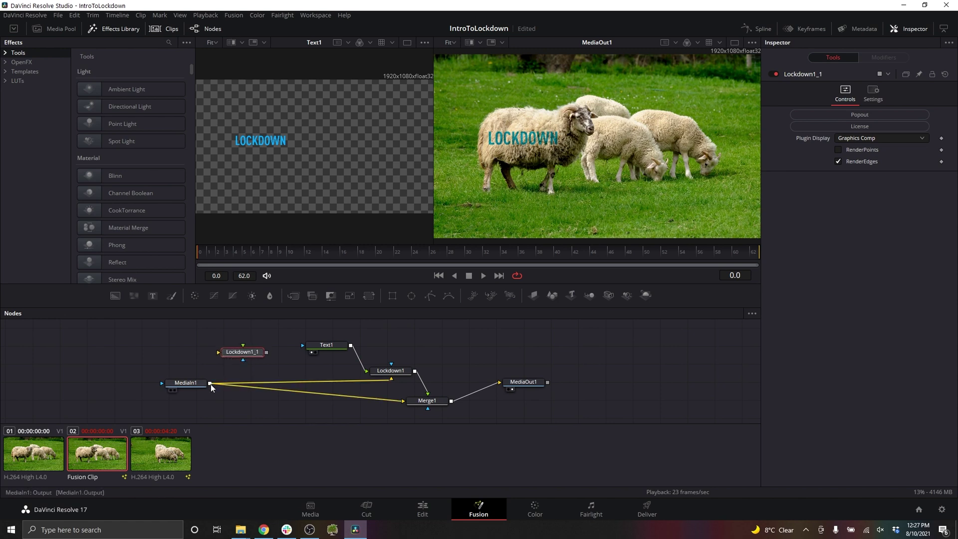
{"action": "left_click_drag", "start_coordinate": [211, 383], "coordinate": [219, 352]}
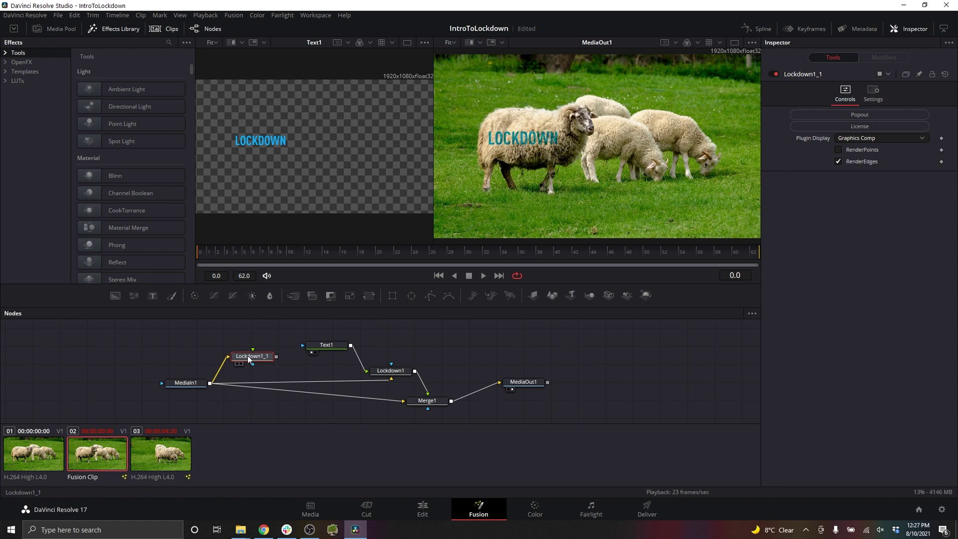
View Lockdown1_1 with Plugin Display set to Stabilized Mesh, play it, and return to frame 0.
{"action": "key", "text": "1"}
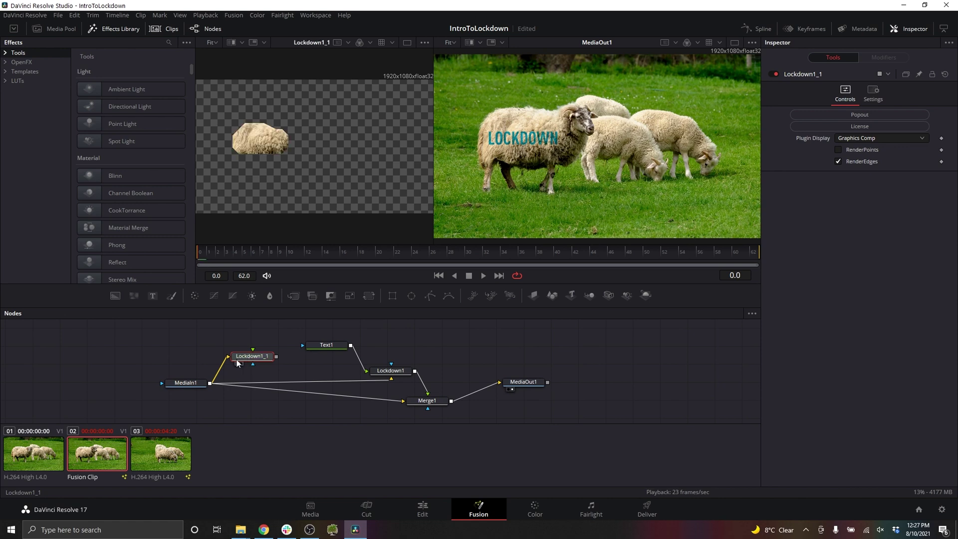
{"action": "left_click", "coordinate": [875, 140]}
{"action": "left_click", "coordinate": [874, 158]}
{"action": "left_click", "coordinate": [483, 275]}
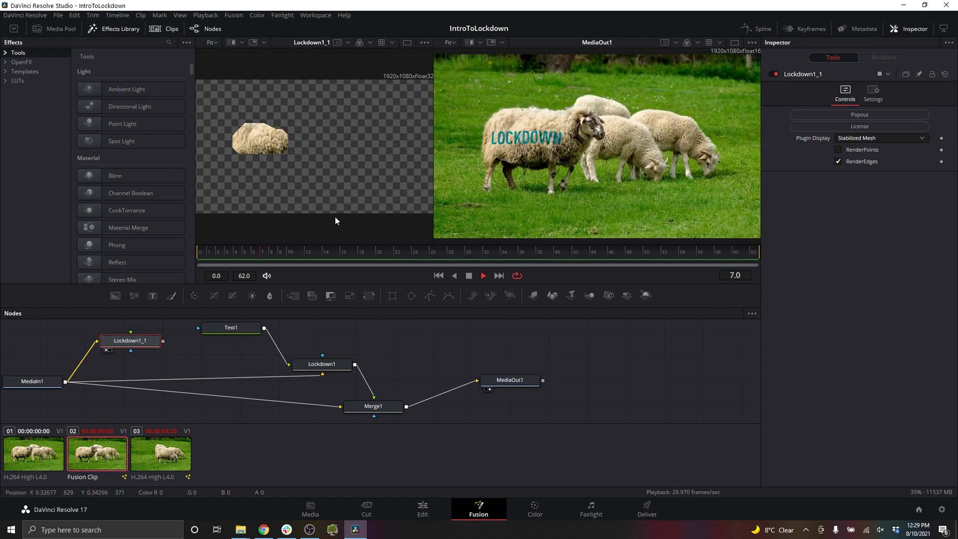
{"action": "left_click", "coordinate": [468, 275]}
{"action": "left_click_drag", "start_coordinate": [491, 255], "coordinate": [200, 256]}
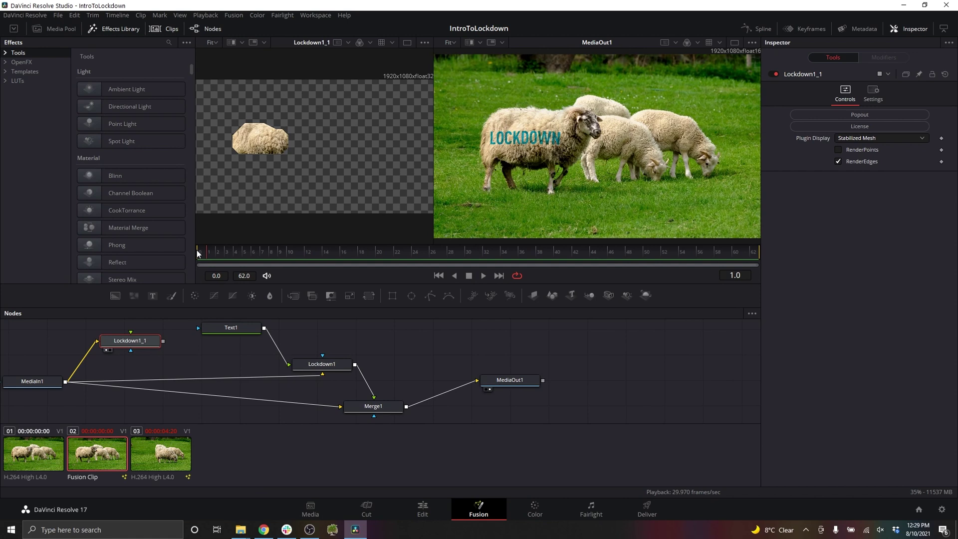
{"action": "left_click_drag", "start_coordinate": [203, 337], "coordinate": [234, 356]}
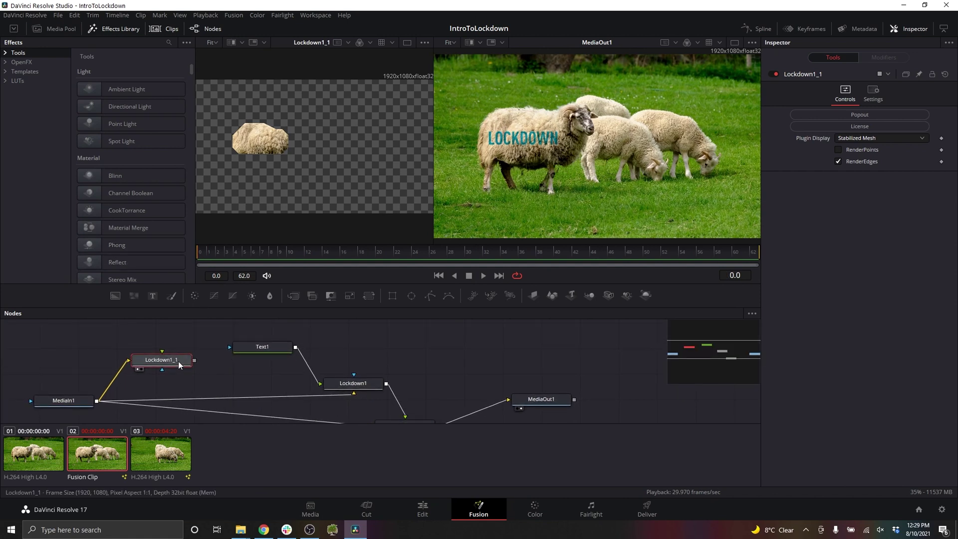
Add Merge2 over Lockdown1_1 with Text1 as foreground and feed it into Lockdown1.
{"action": "left_click", "coordinate": [293, 295]}
{"action": "left_click_drag", "start_coordinate": [262, 346], "coordinate": [228, 325]}
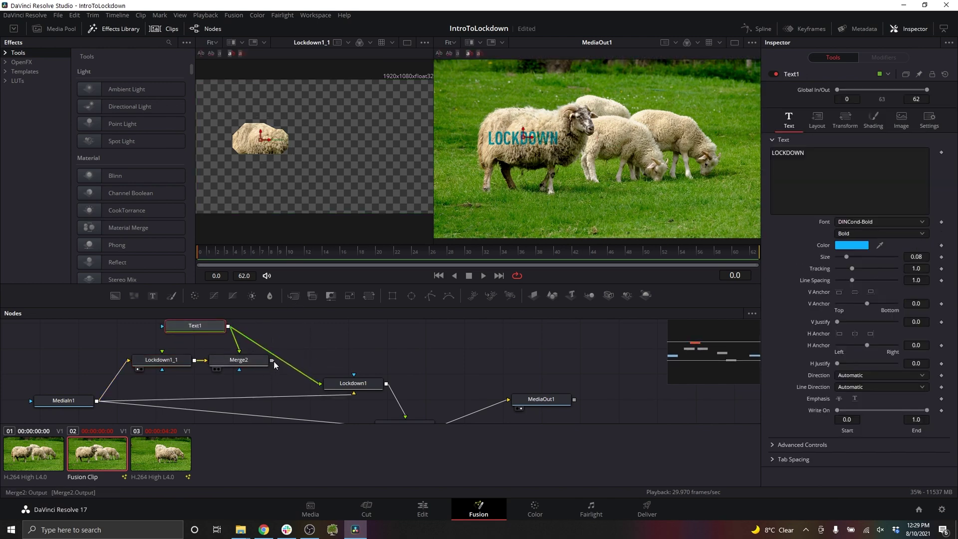
{"action": "left_click_drag", "start_coordinate": [274, 365], "coordinate": [320, 384]}
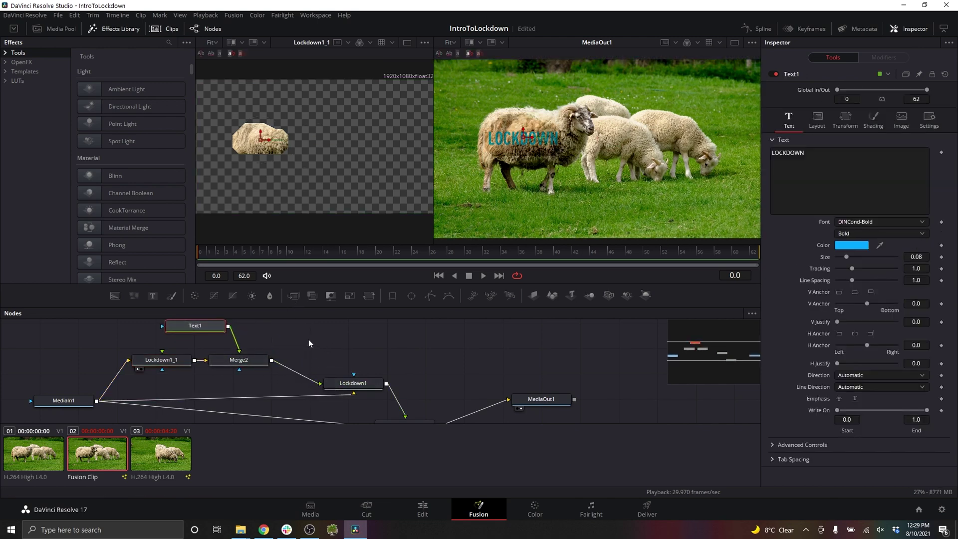
{"action": "left_click", "coordinate": [232, 359]}
{"action": "key", "text": "1"}
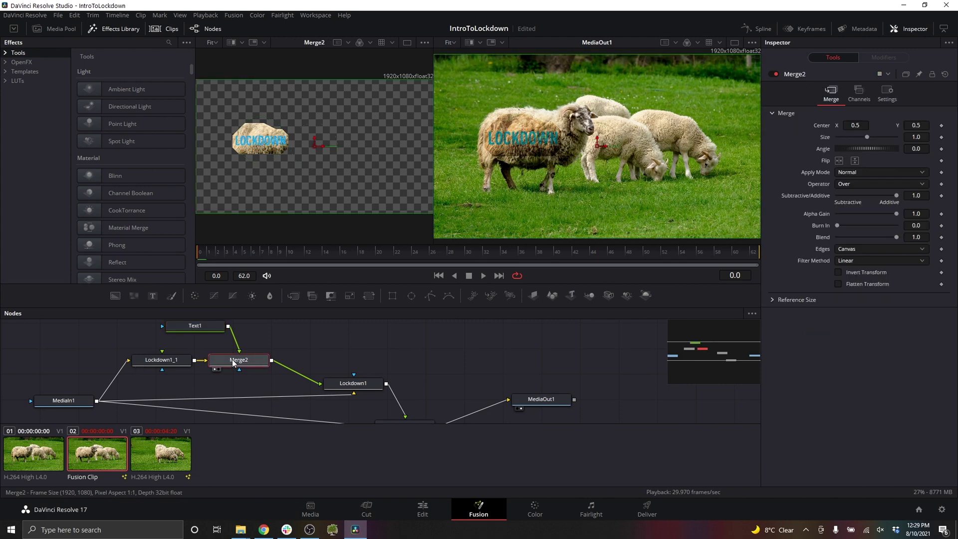
{"action": "left_click", "coordinate": [195, 325]}
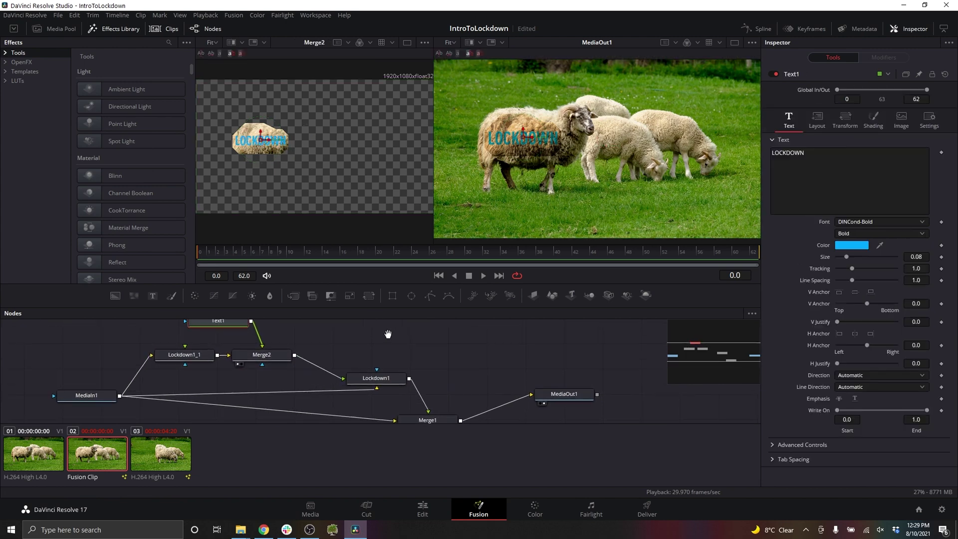
Change Merge1's Apply Mode from Multiply to Normal.
{"action": "left_click", "coordinate": [447, 418]}
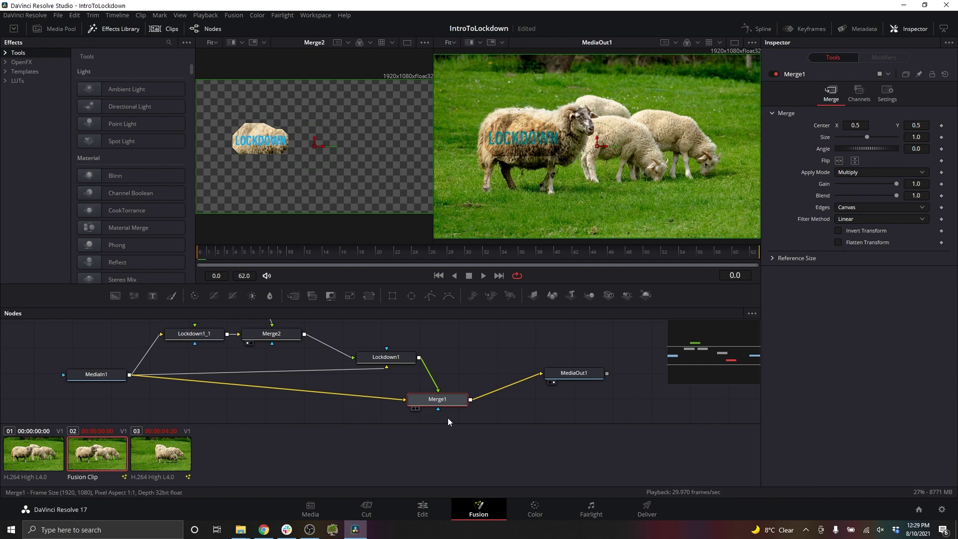
{"action": "left_click", "coordinate": [861, 172]}
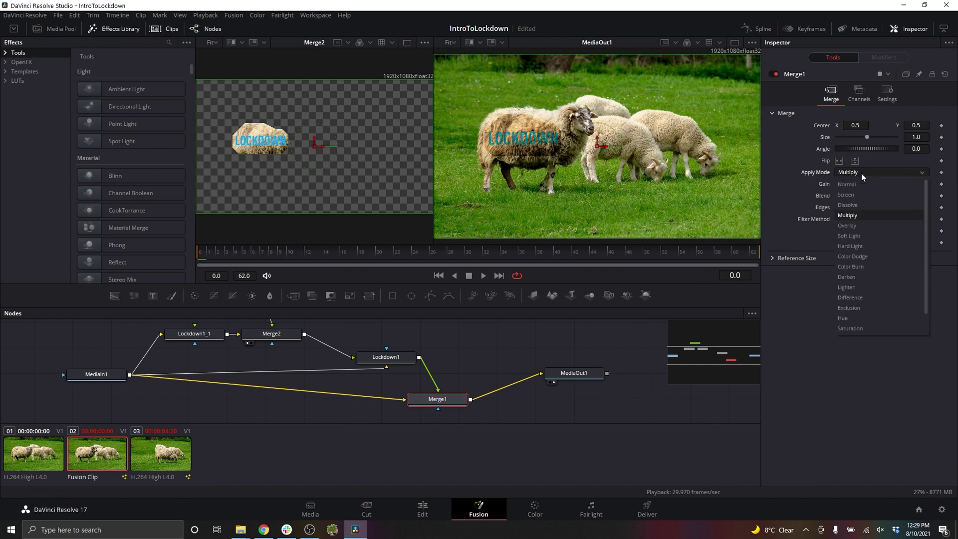
{"action": "left_click", "coordinate": [860, 181]}
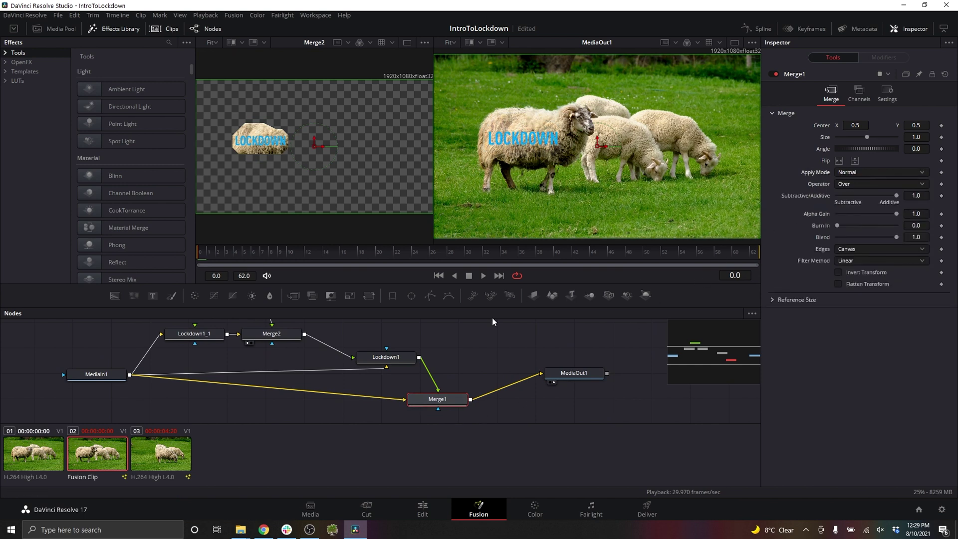
{"action": "left_click_drag", "start_coordinate": [343, 334], "coordinate": [391, 370]}
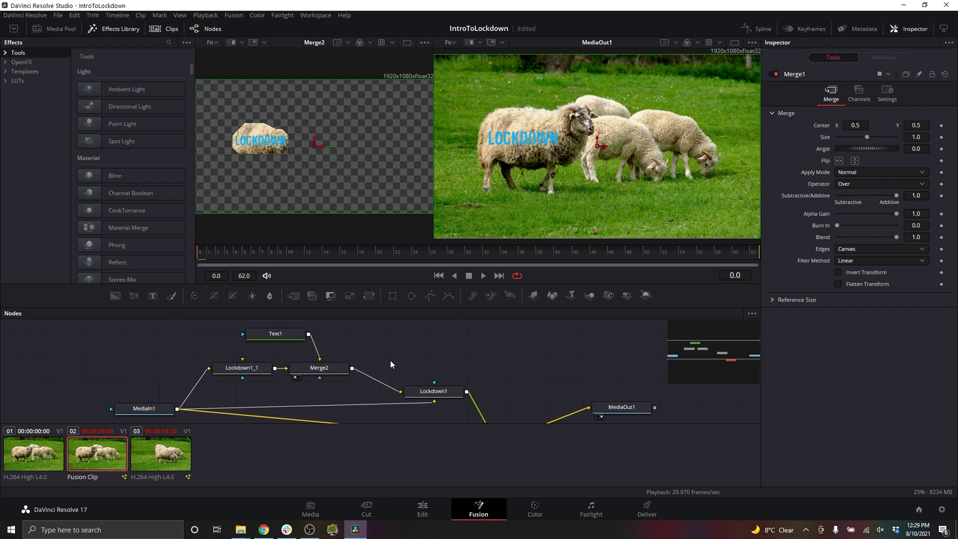
Reposition the LOCKDOWN text so it sits fully on the stabilized wool, and save the project.
{"action": "left_click", "coordinate": [276, 333]}
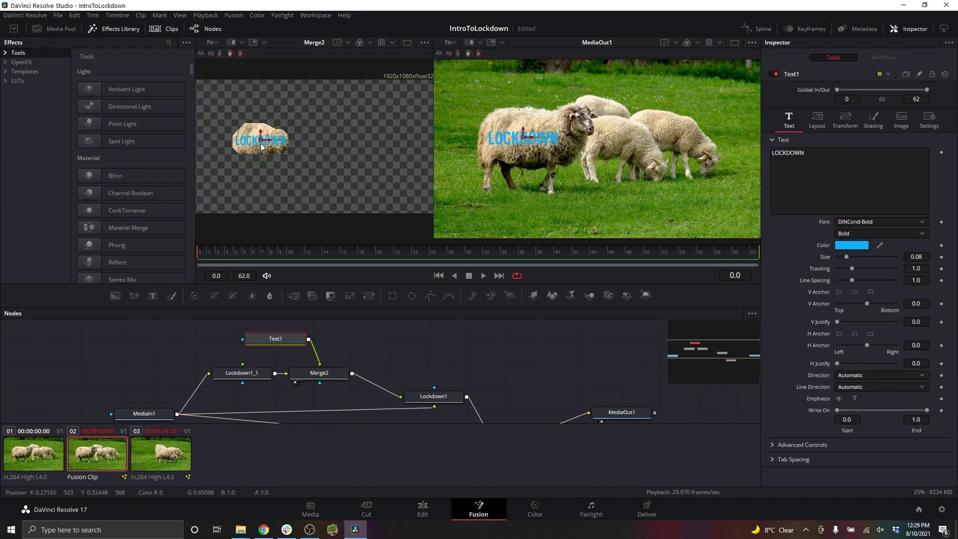
{"action": "scroll", "coordinate": [259, 148], "scroll_direction": "up", "scroll_amount": 2}
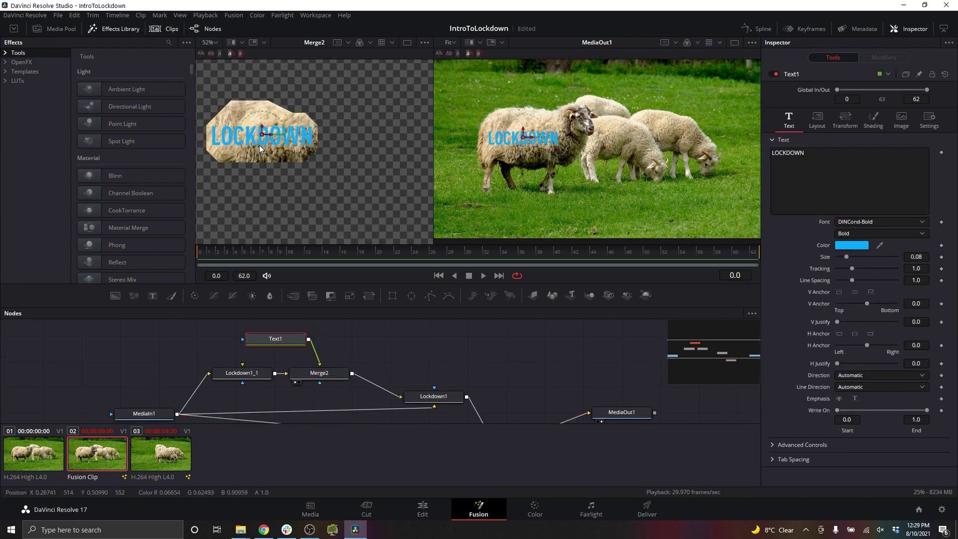
{"action": "left_click_drag", "start_coordinate": [260, 148], "coordinate": [320, 165]}
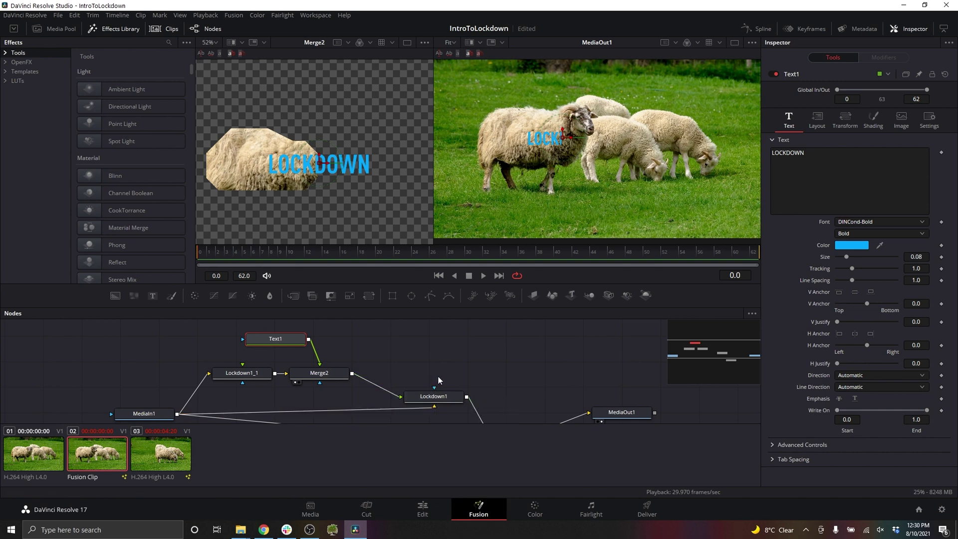
{"action": "key", "text": "ctrl+s"}
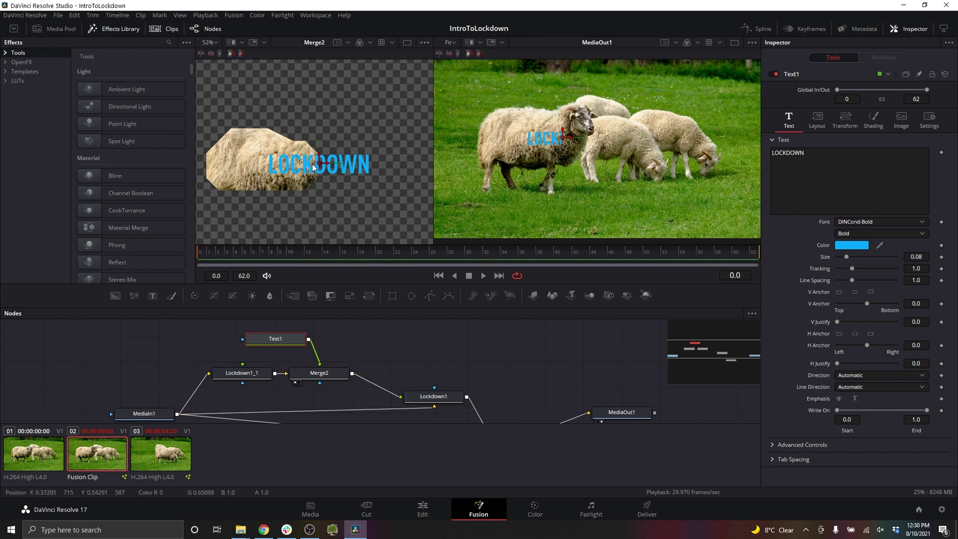
{"action": "left_click_drag", "start_coordinate": [320, 166], "coordinate": [263, 167]}
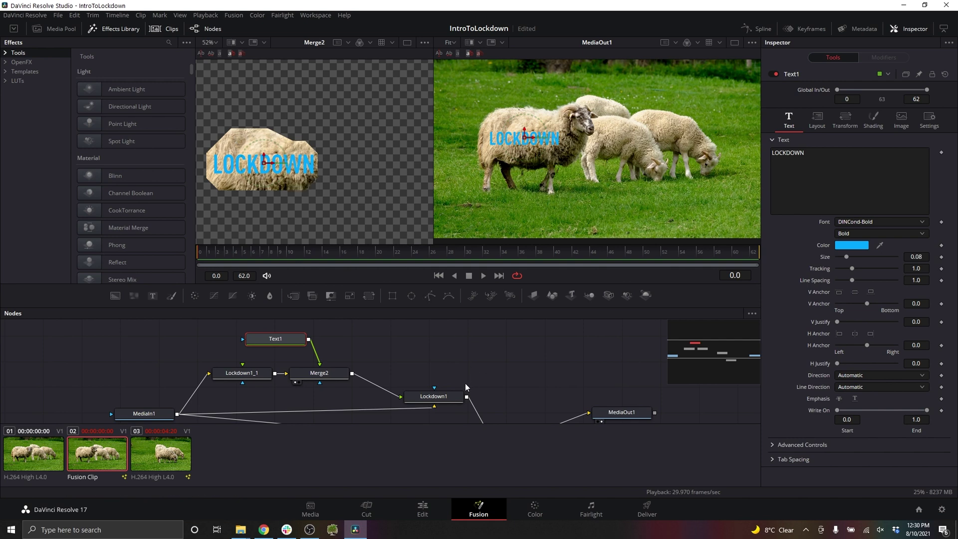
{"action": "left_click", "coordinate": [333, 373]}
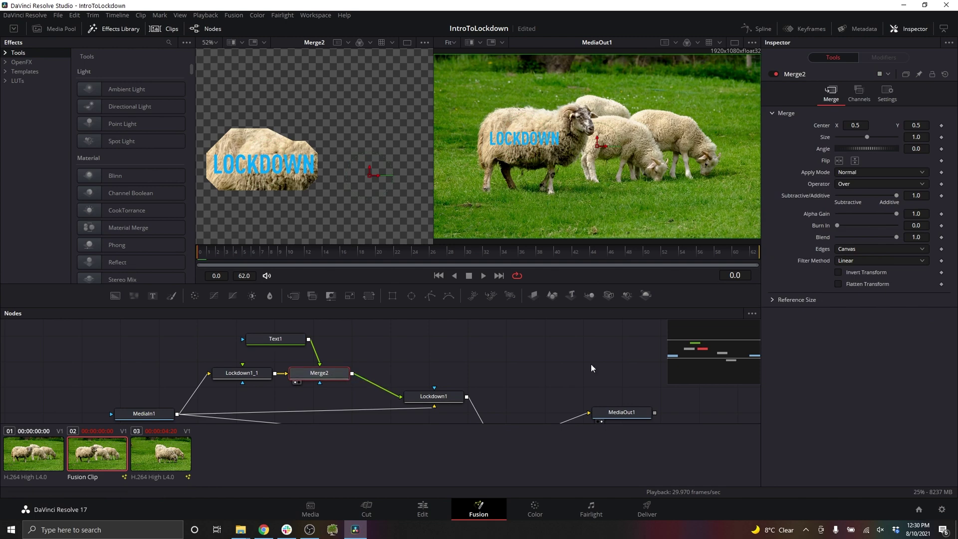
Set Merge2's Apply Mode to Multiply and move Lockdown1_1 further left in the node graph.
{"action": "left_click", "coordinate": [855, 173]}
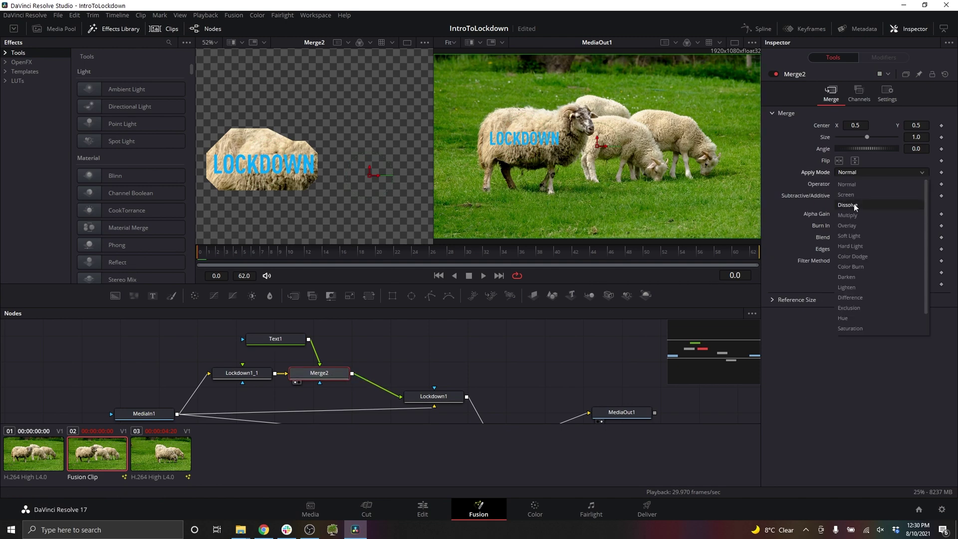
{"action": "left_click", "coordinate": [853, 216]}
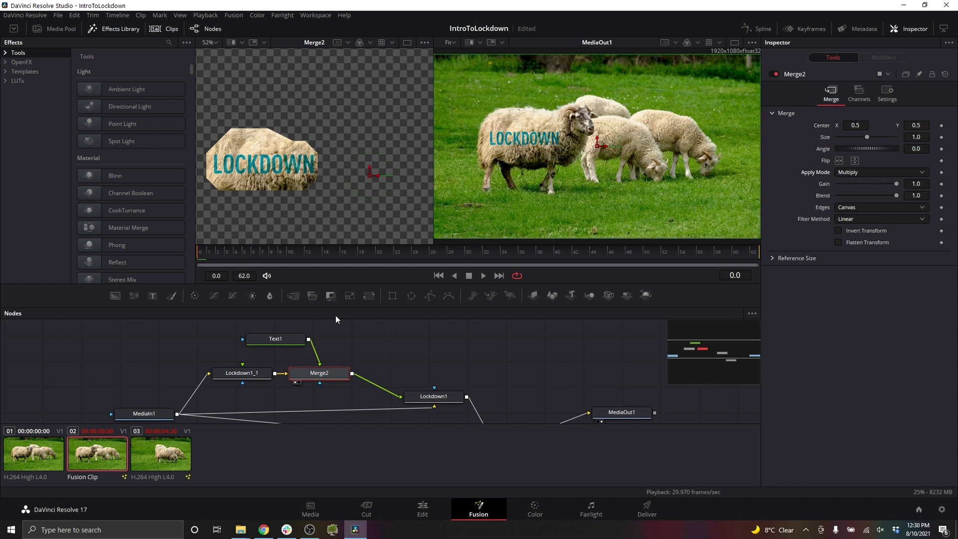
{"action": "left_click_drag", "start_coordinate": [354, 328], "coordinate": [473, 325]}
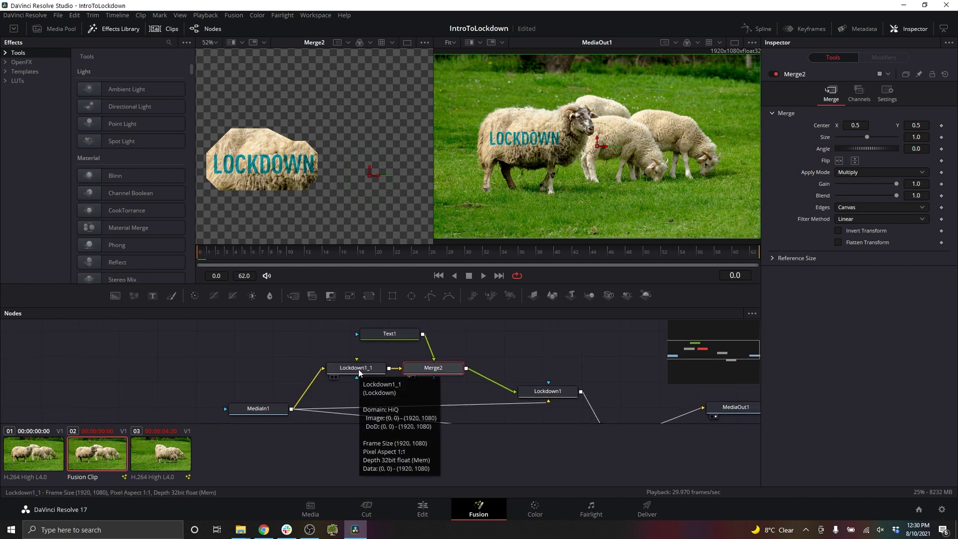
{"action": "left_click_drag", "start_coordinate": [350, 369], "coordinate": [318, 366]}
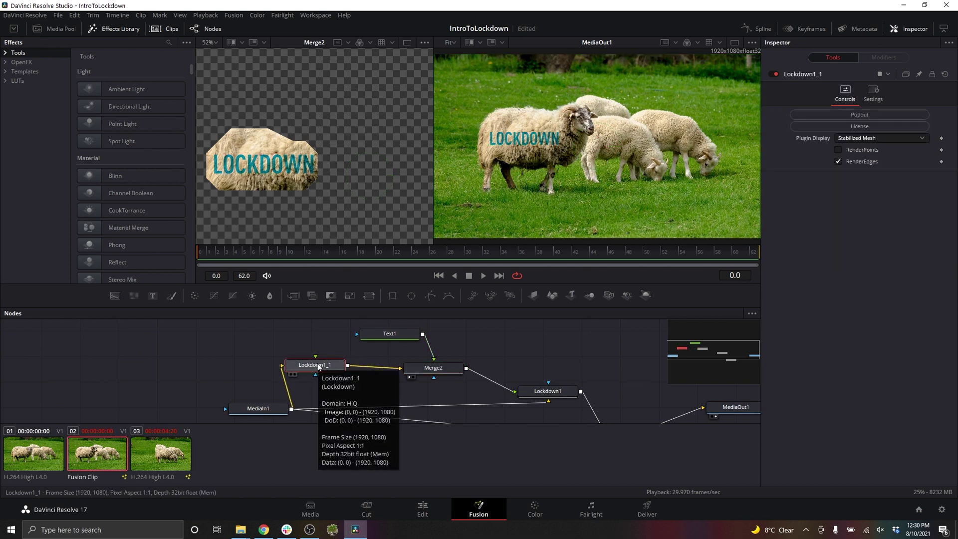
{"action": "key", "text": "ctrl+f"}
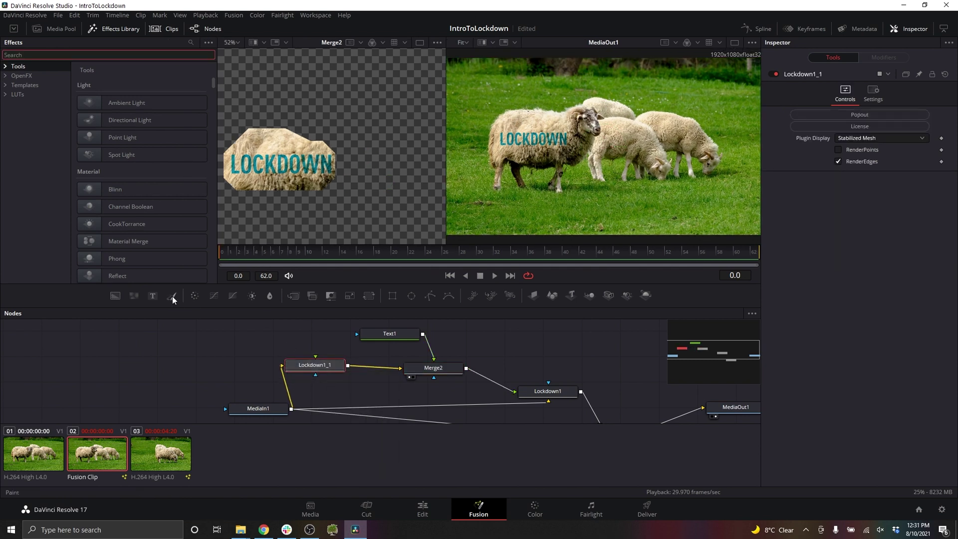
Insert a Paint1 node between Lockdown1_1 and Merge2 with Stroke Duration 100.
{"action": "mouse_move", "coordinate": [172, 295]}
{"action": "left_mouse_down"}
{"action": "mouse_move", "coordinate": [342, 348]}
{"action": "mouse_move", "coordinate": [370, 367]}
{"action": "left_mouse_up"}
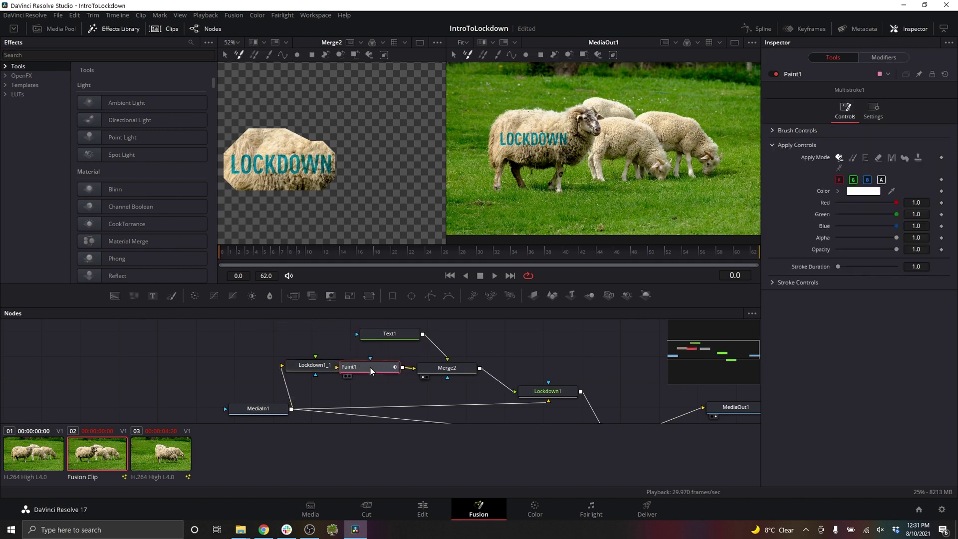
{"action": "key", "text": "1"}
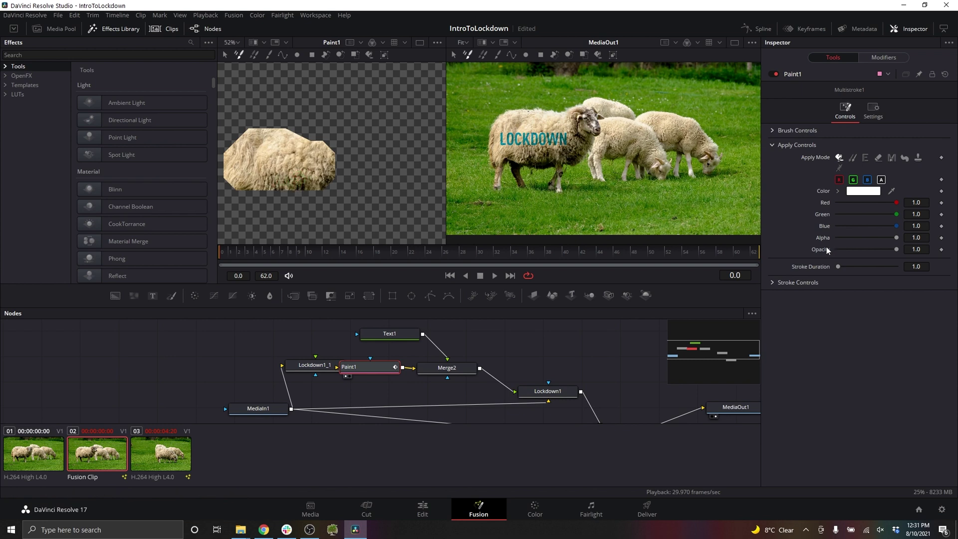
{"action": "left_click_drag", "start_coordinate": [838, 266], "coordinate": [935, 276]}
Paint a white test stroke on the wool, preview it, then undo it at frame 0.
{"action": "mouse_move", "coordinate": [287, 182]}
{"action": "left_mouse_down"}
{"action": "mouse_move", "coordinate": [312, 164]}
{"action": "mouse_move", "coordinate": [282, 155]}
{"action": "mouse_move", "coordinate": [253, 164]}
{"action": "mouse_move", "coordinate": [267, 145]}
{"action": "left_mouse_up"}
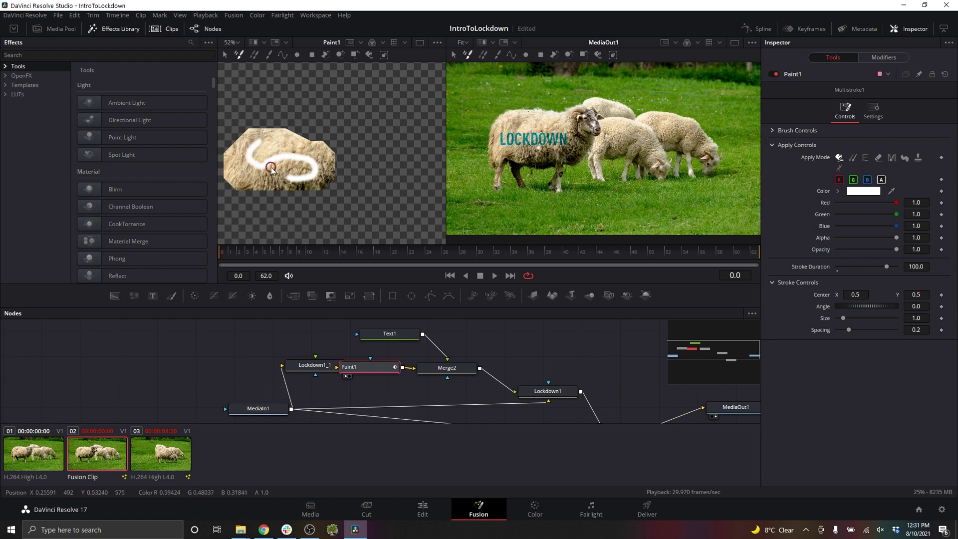
{"action": "key", "text": "space"}
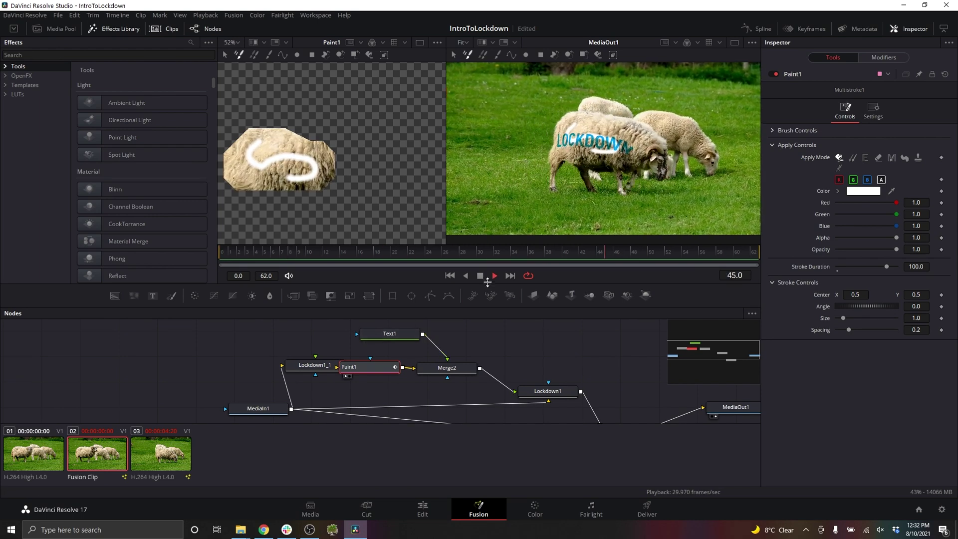
{"action": "left_click", "coordinate": [480, 276]}
{"action": "left_click_drag", "start_coordinate": [379, 252], "coordinate": [234, 266]}
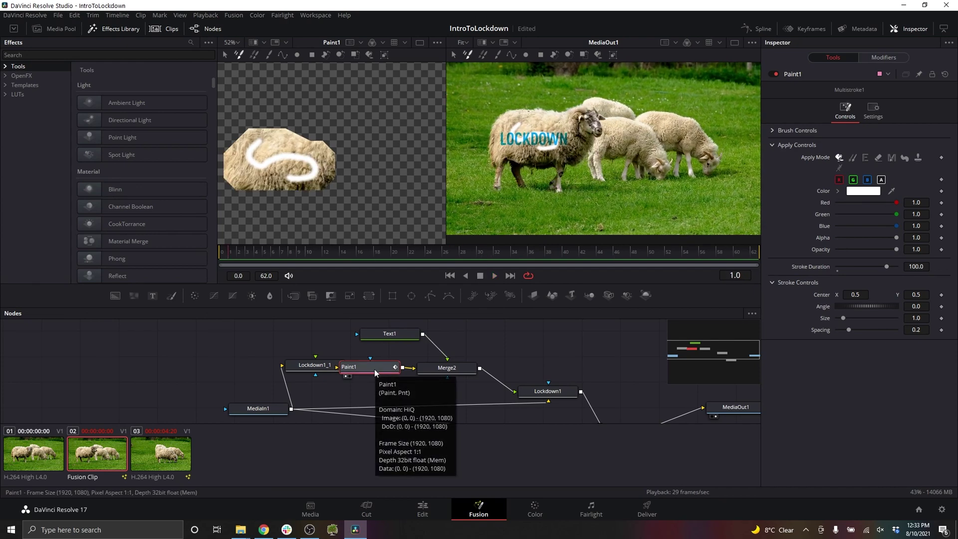
{"action": "key", "text": "ctrl+z"}
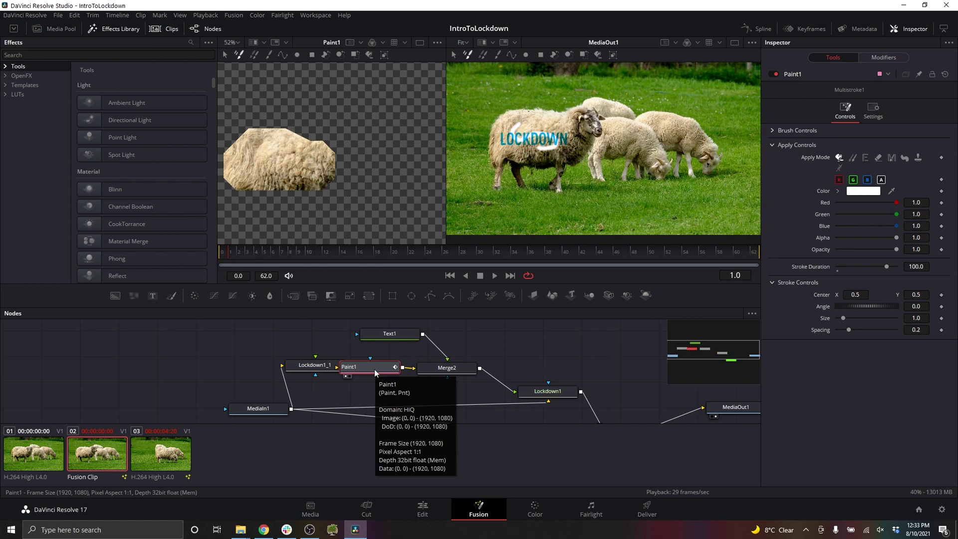
{"action": "scroll", "coordinate": [251, 172], "scroll_direction": "up", "scroll_amount": 5}
{"action": "scroll", "coordinate": [256, 176], "scroll_direction": "down", "scroll_amount": 3}
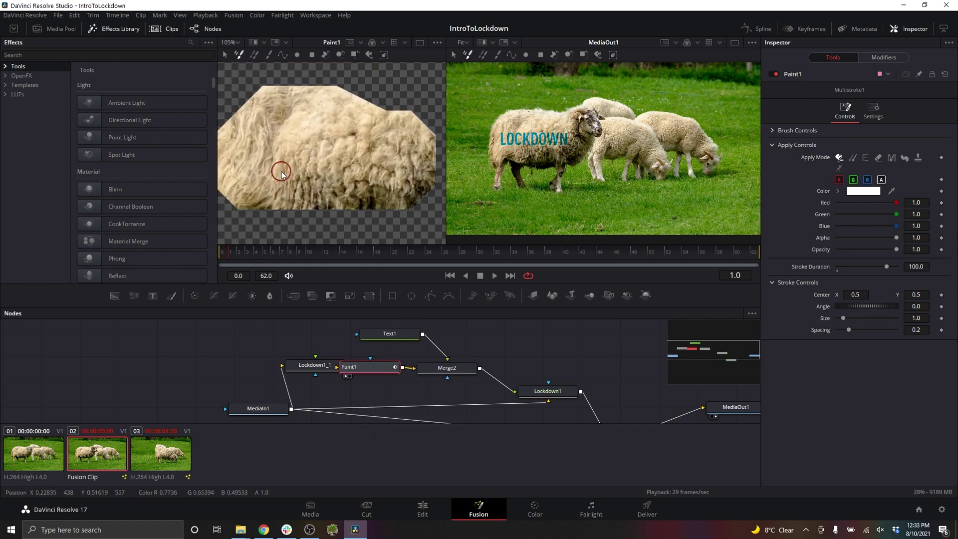
Switch Paint1 to Clone mode, set the source on the wool, and clone over the dark spots.
{"action": "left_click", "coordinate": [853, 159]}
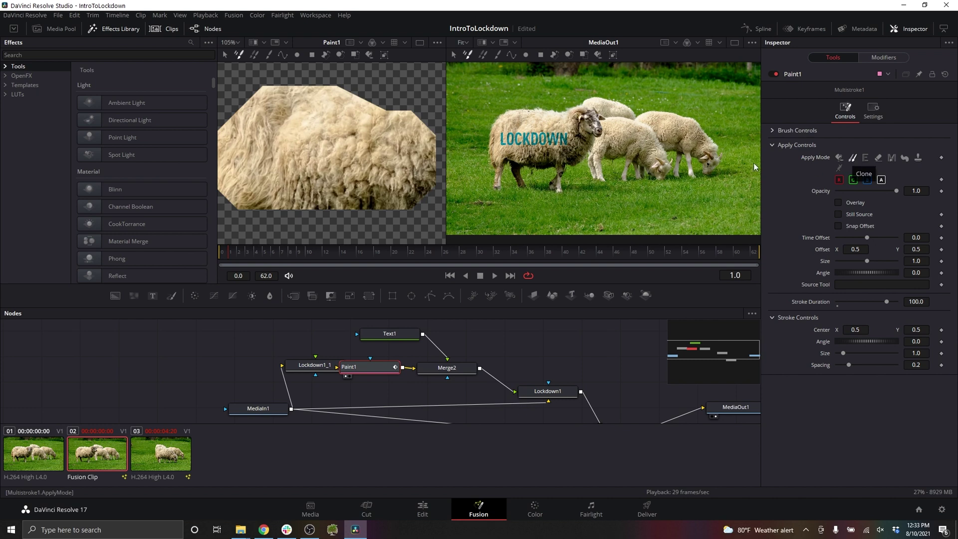
{"action": "mouse_move", "coordinate": [327, 128]}
{"action": "left_mouse_down"}
{"action": "mouse_move", "coordinate": [313, 125]}
{"action": "mouse_move", "coordinate": [315, 137]}
{"action": "left_mouse_up"}
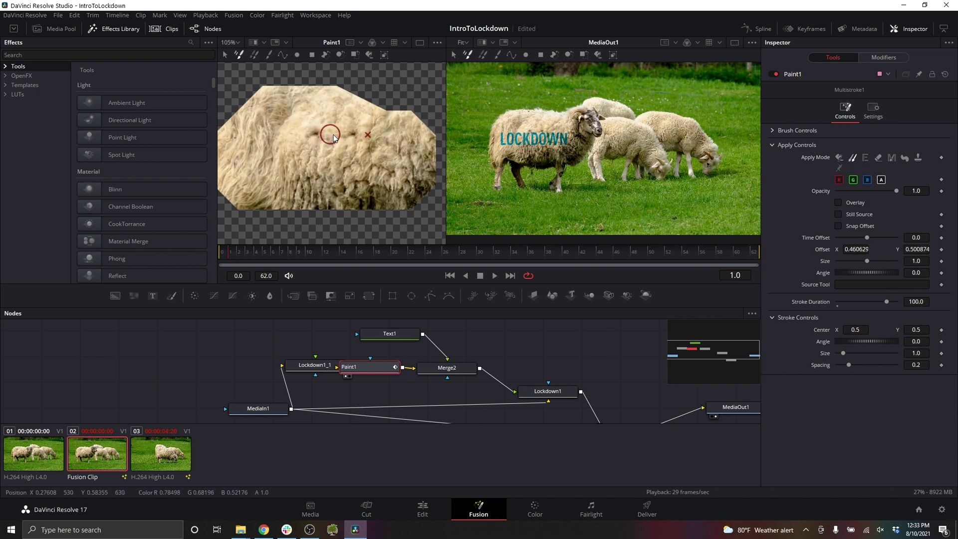
{"action": "mouse_move", "coordinate": [354, 136]}
{"action": "left_mouse_down"}
{"action": "mouse_move", "coordinate": [332, 133]}
{"action": "mouse_move", "coordinate": [369, 139]}
{"action": "left_mouse_up"}
{"action": "left_click", "coordinate": [369, 137]}
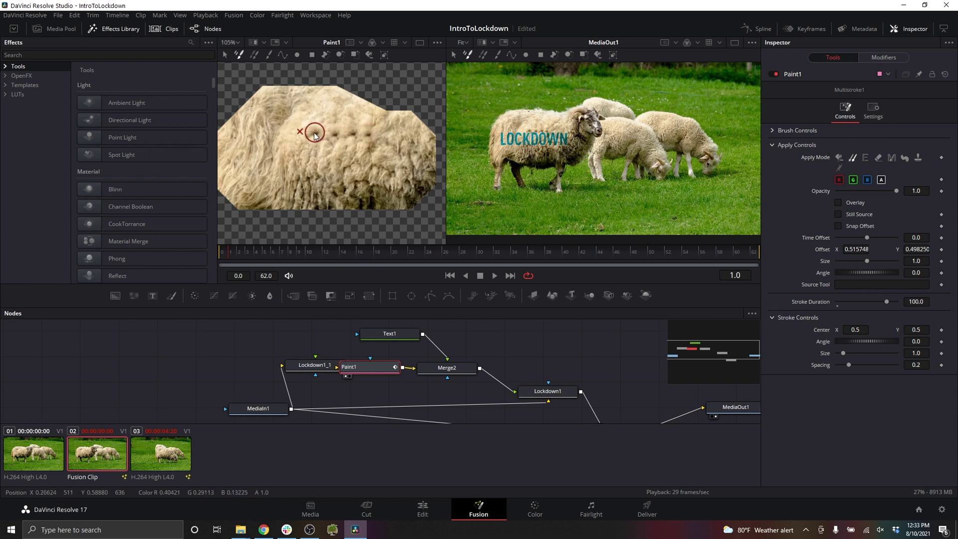
{"action": "left_click_drag", "start_coordinate": [316, 136], "coordinate": [301, 136]}
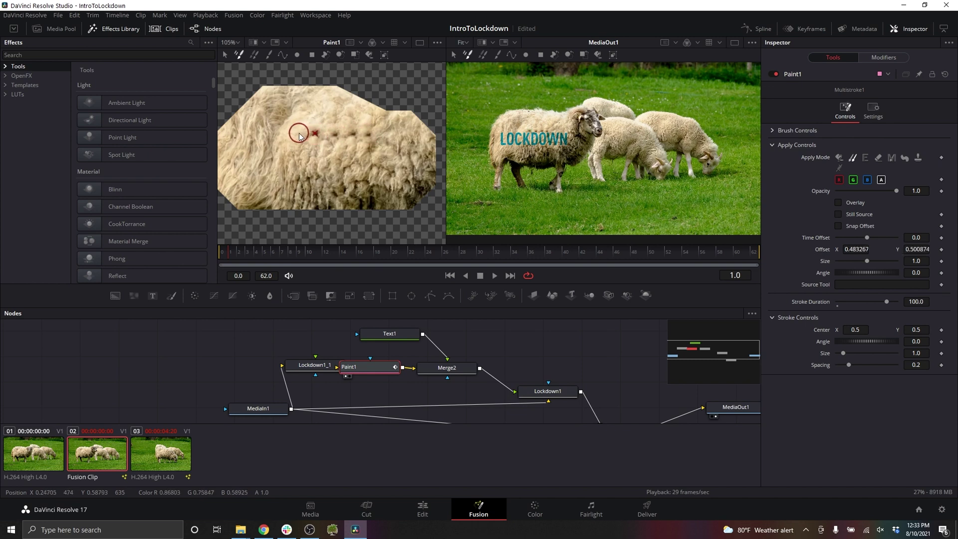
{"action": "left_click", "coordinate": [373, 138]}
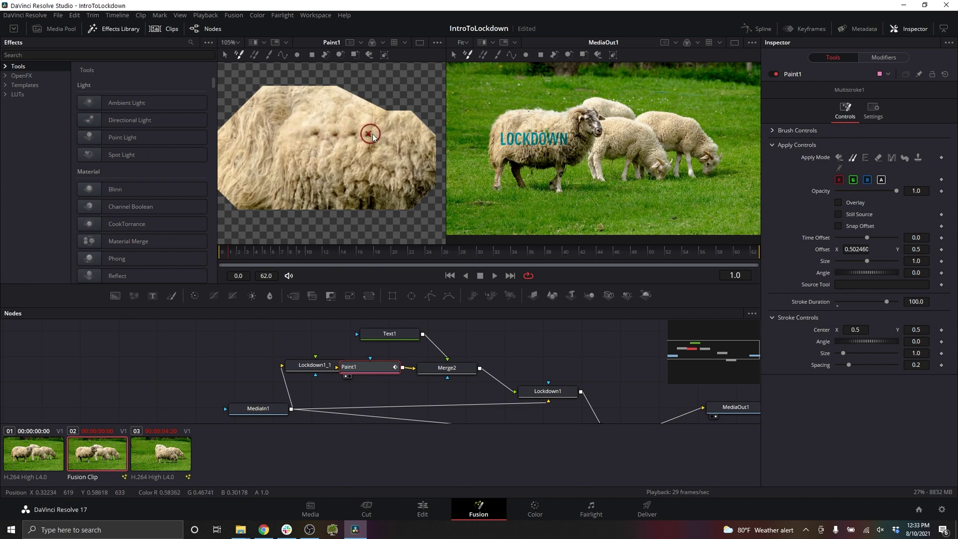
{"action": "left_click_drag", "start_coordinate": [373, 138], "coordinate": [385, 137]}
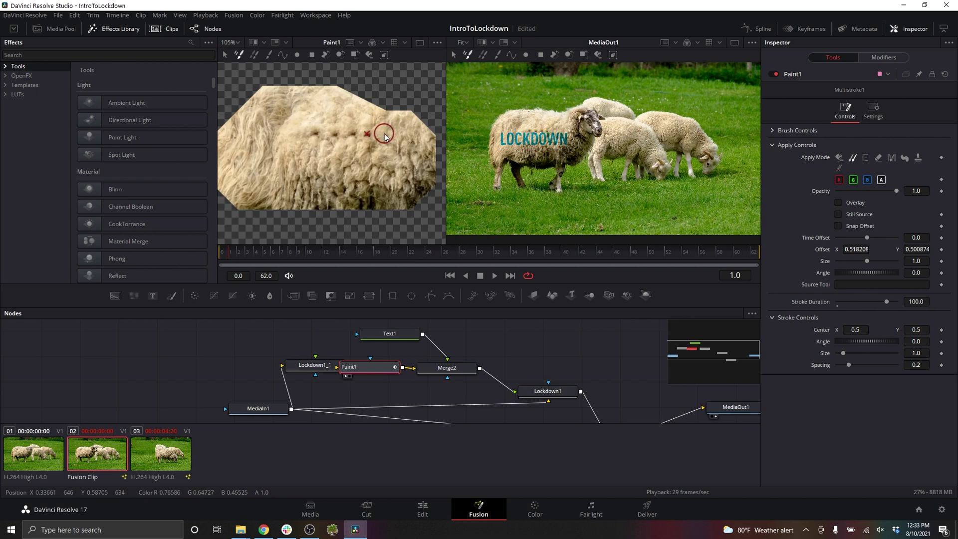
{"action": "left_click_drag", "start_coordinate": [370, 137], "coordinate": [389, 136]}
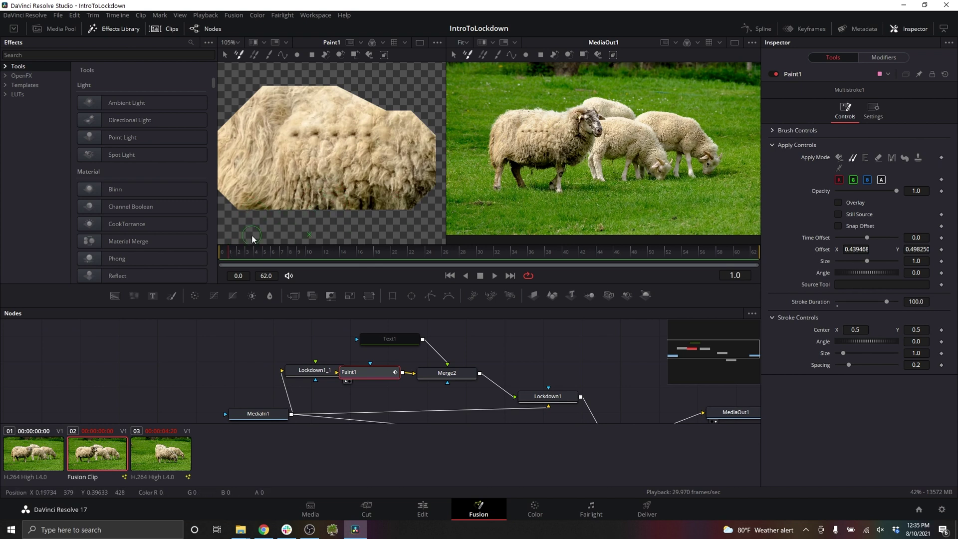
Scrub through the clip to confirm the cloned wool follows the sheep up to frame 62.
{"action": "mouse_move", "coordinate": [229, 250]}
{"action": "left_mouse_down"}
{"action": "mouse_move", "coordinate": [607, 276]}
{"action": "mouse_move", "coordinate": [295, 271]}
{"action": "left_mouse_up"}
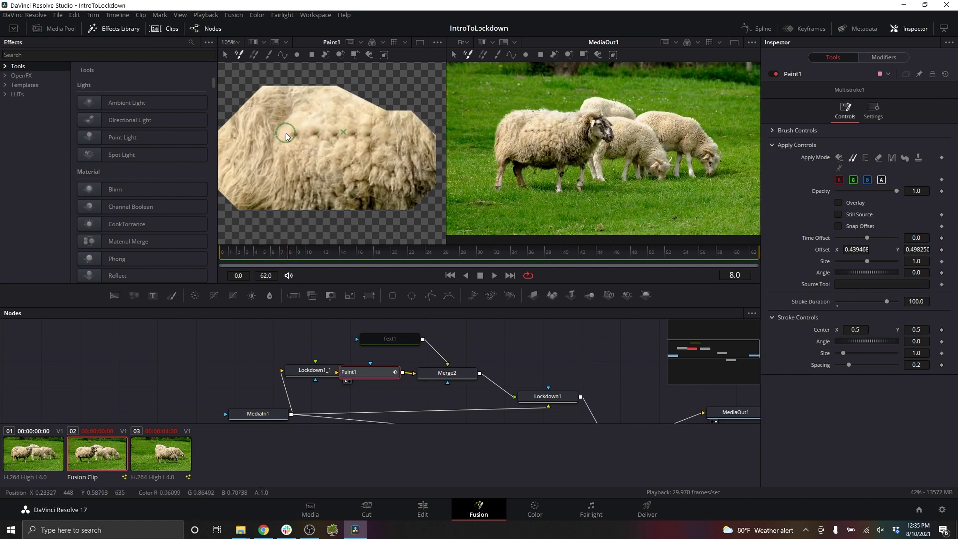
{"action": "left_click_drag", "start_coordinate": [288, 250], "coordinate": [754, 254]}
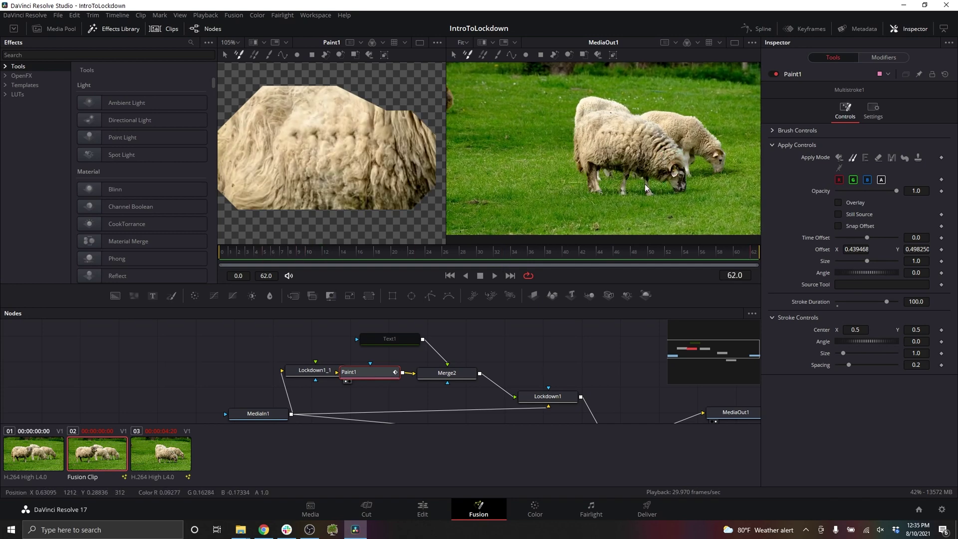